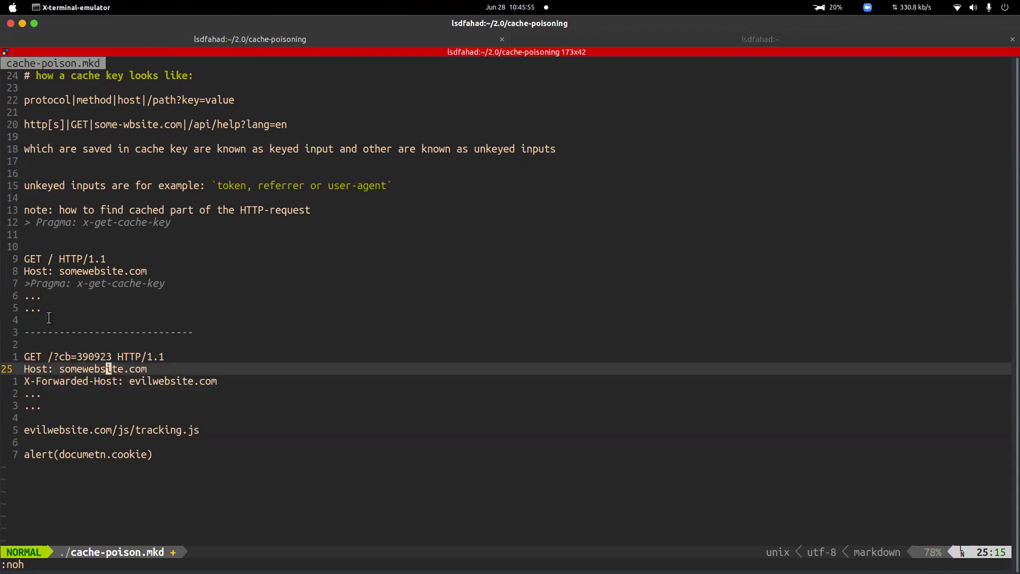
# - Switch to Firefox, close the albino wax Google Search tab, and review the webcache.mkd notes on GitHub
pyautogui.moveTo(3, 126)
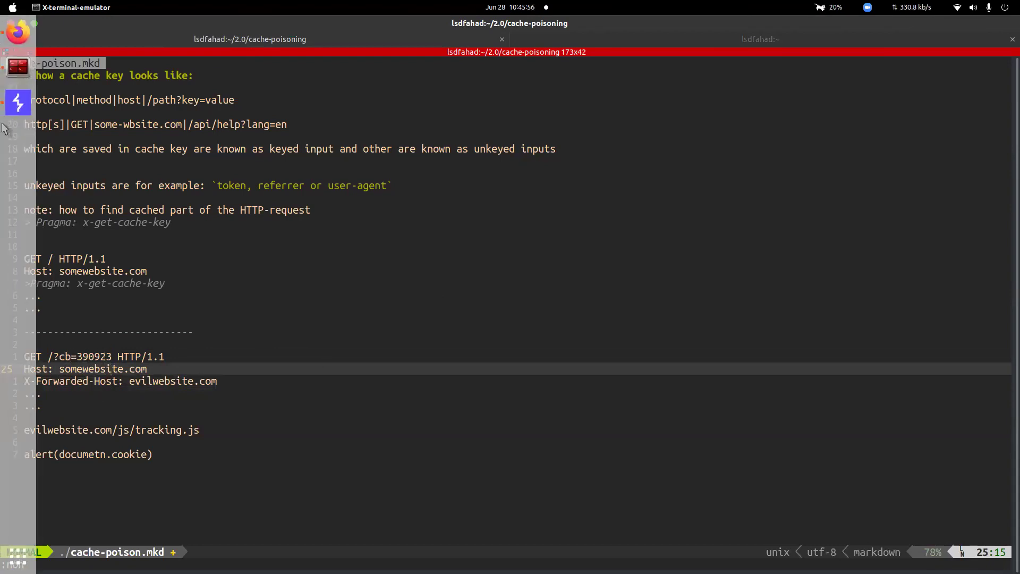
pyautogui.click(16, 40)
pyautogui.click(260, 181)
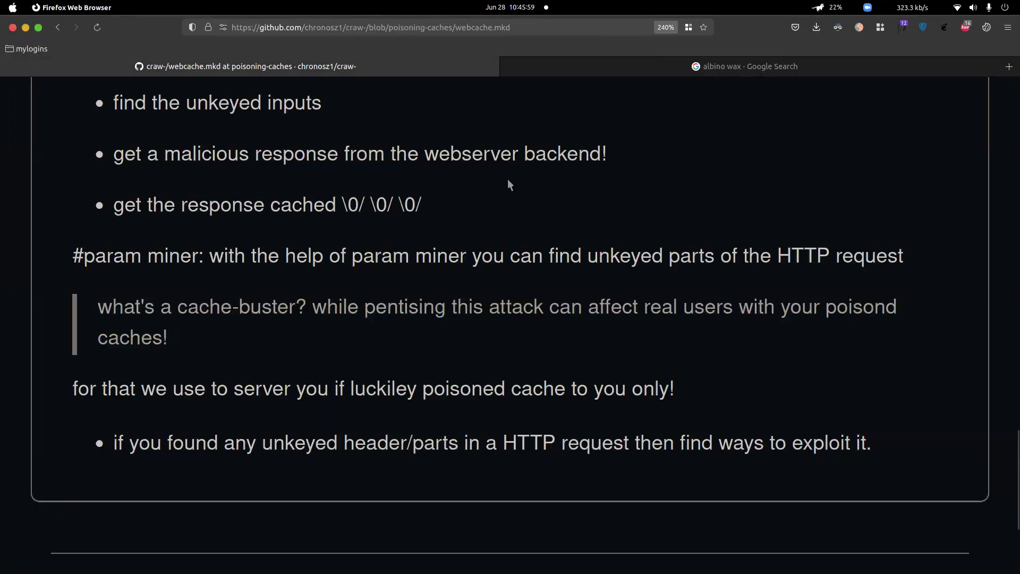
pyautogui.scroll(-3, 649, 155)
pyautogui.click(989, 66)
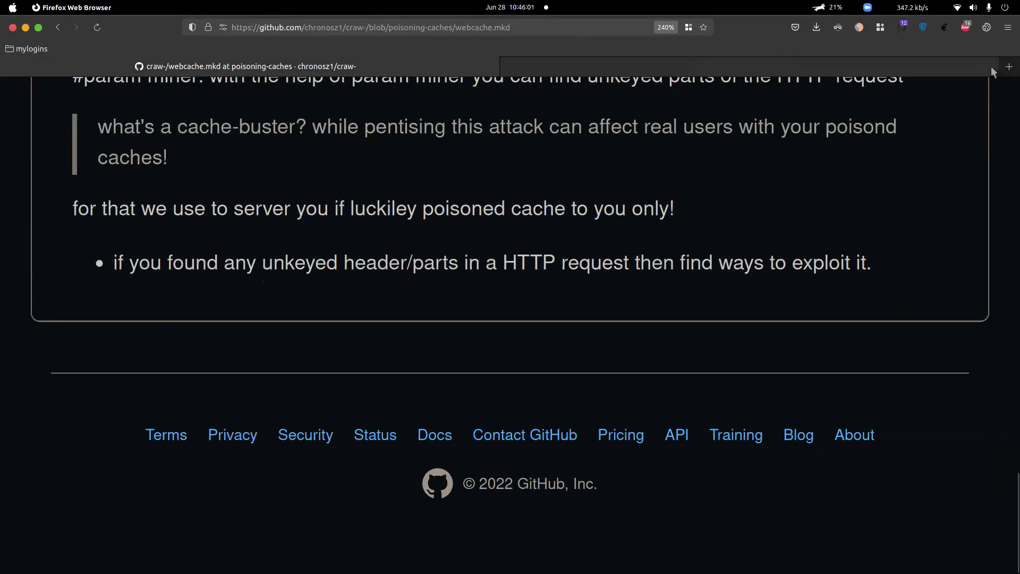
pyautogui.scroll(5, 716, 180)
pyautogui.scroll(10, 716, 175)
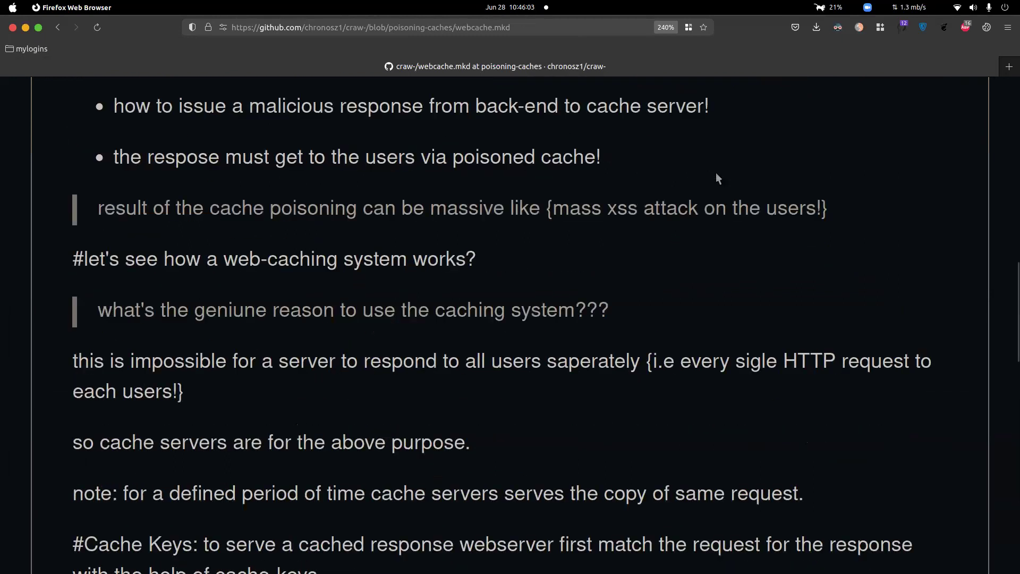
pyautogui.scroll(10, 697, 214)
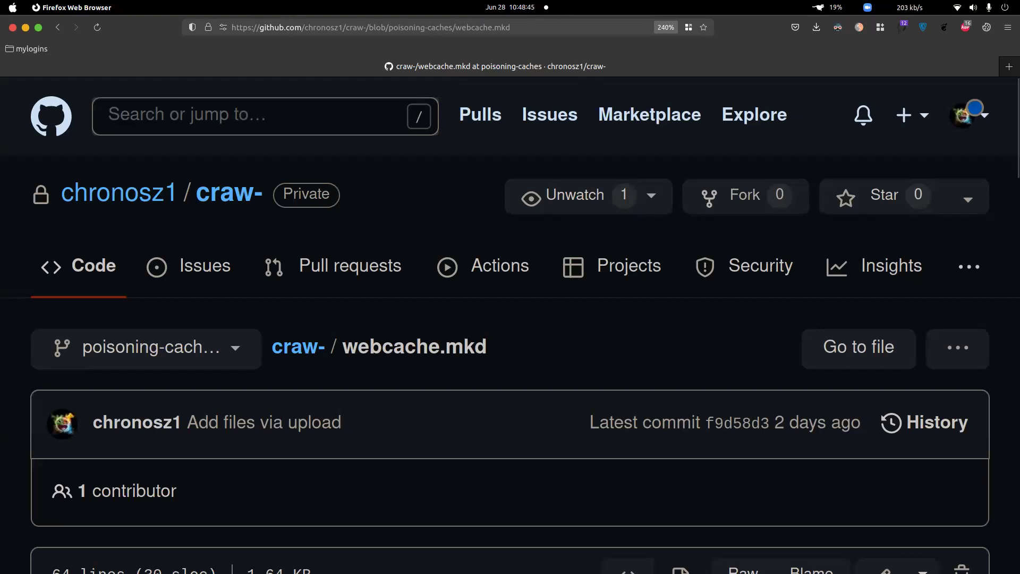
# - Check the Zoom meeting chat and close it again
pyautogui.click(685, 549)
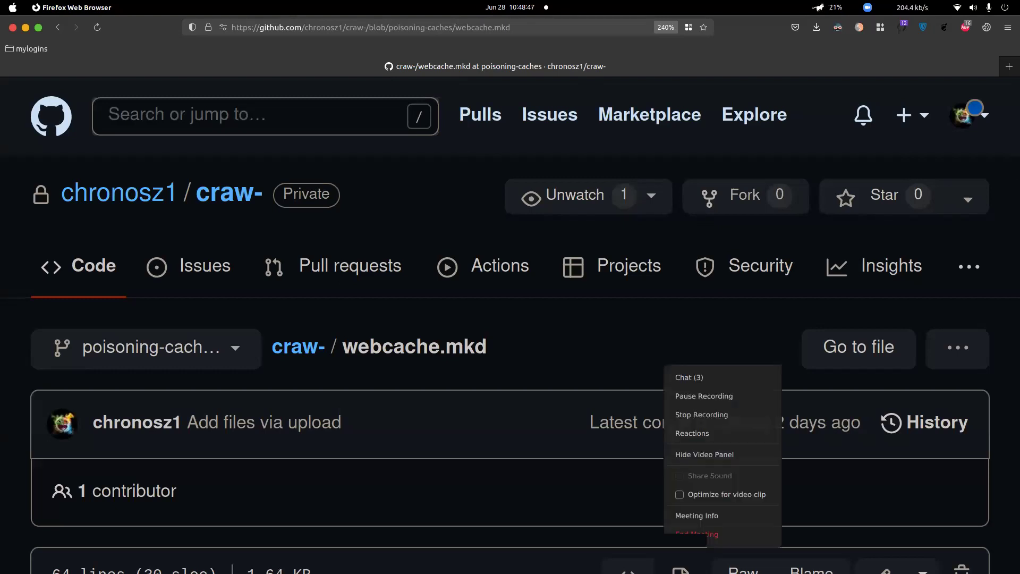
pyautogui.click(693, 377)
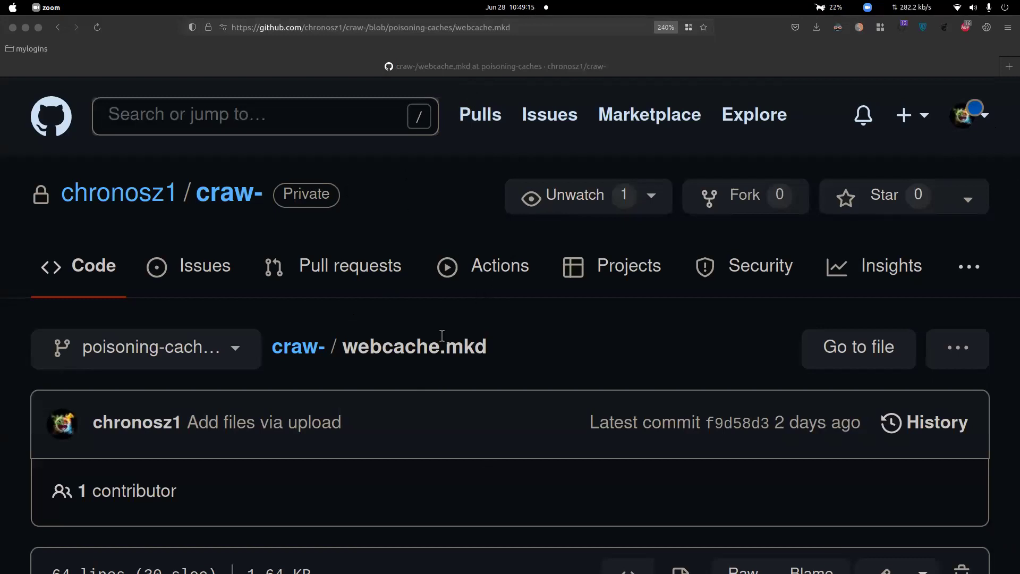
pyautogui.click(380, 174)
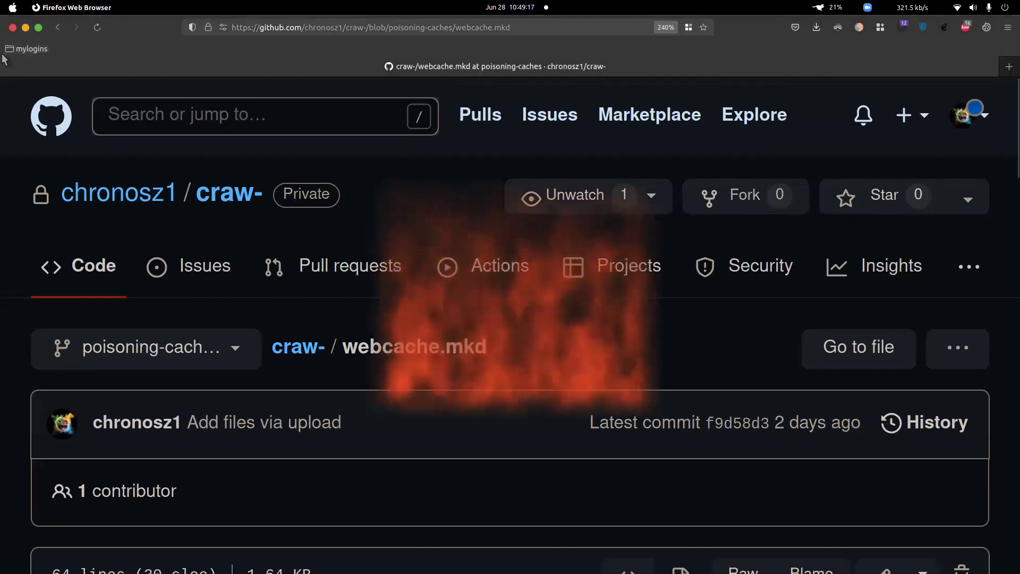
# - Open the PortSwigger account page from the mylogins bookmarks and check the Zoom meeting chat
pyautogui.click(32, 49)
pyautogui.click(30, 68)
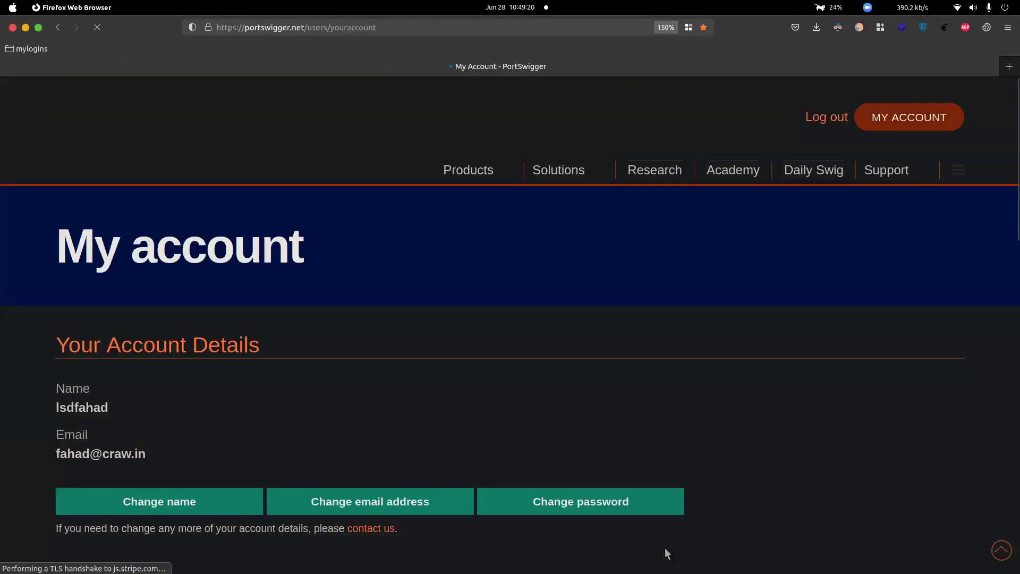
pyautogui.click(665, 551)
pyautogui.click(681, 375)
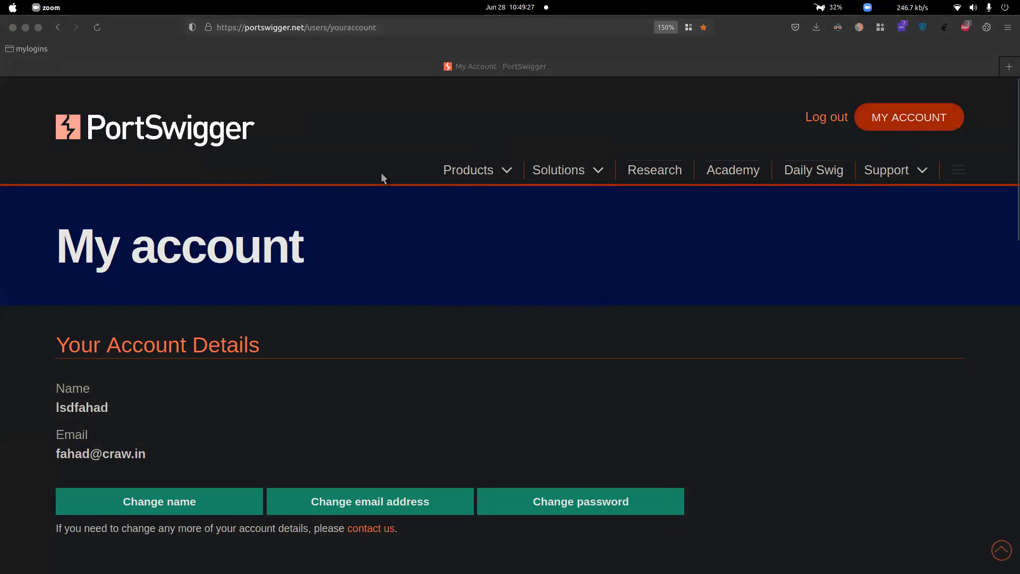
# - Go to PortSwigger's Web Security Academy and open its Learning Path page
pyautogui.scroll(-3, 390, 322)
pyautogui.scroll(3, 396, 319)
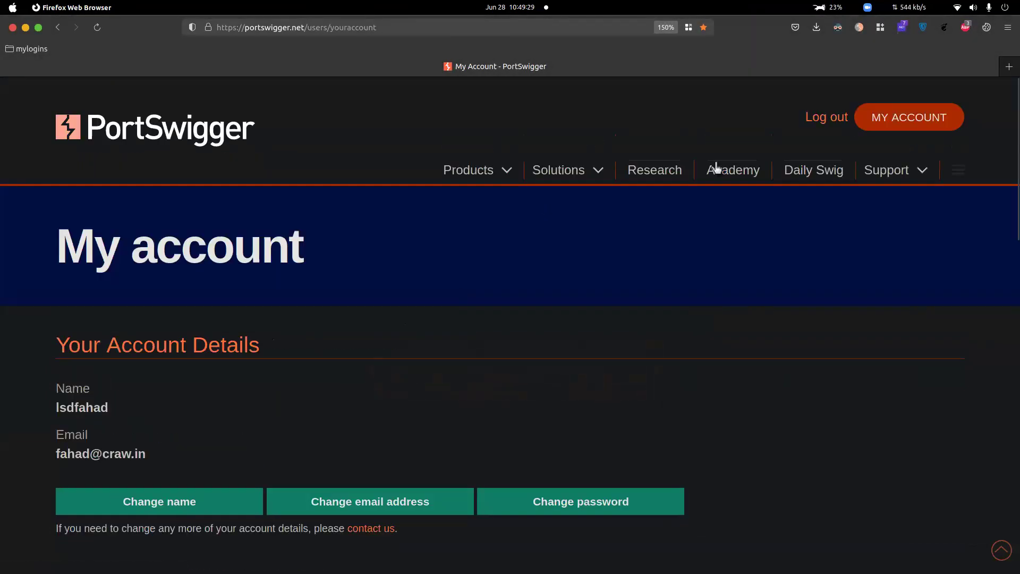
pyautogui.click(730, 174)
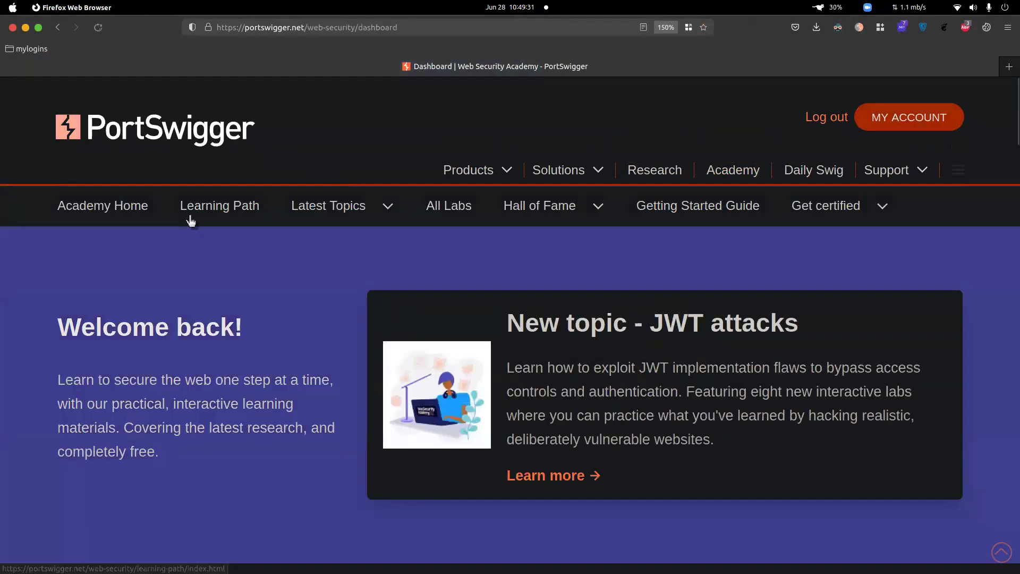
pyautogui.click(255, 221)
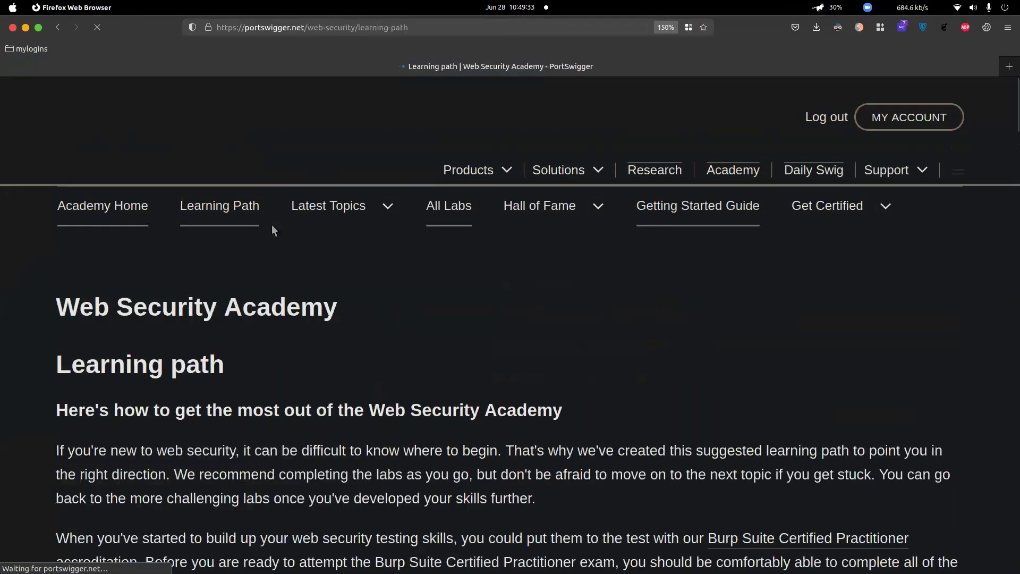
# - Find the Web cache poisoning topic in the learning path and open its page
pyautogui.scroll(-3, 301, 231)
pyautogui.scroll(-12, 301, 231)
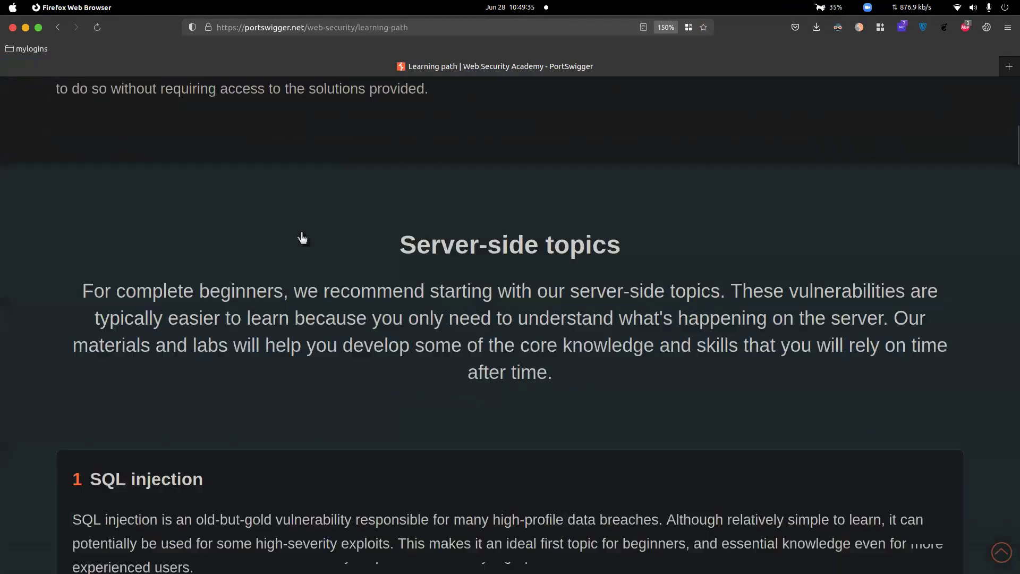
pyautogui.scroll(-18, 301, 230)
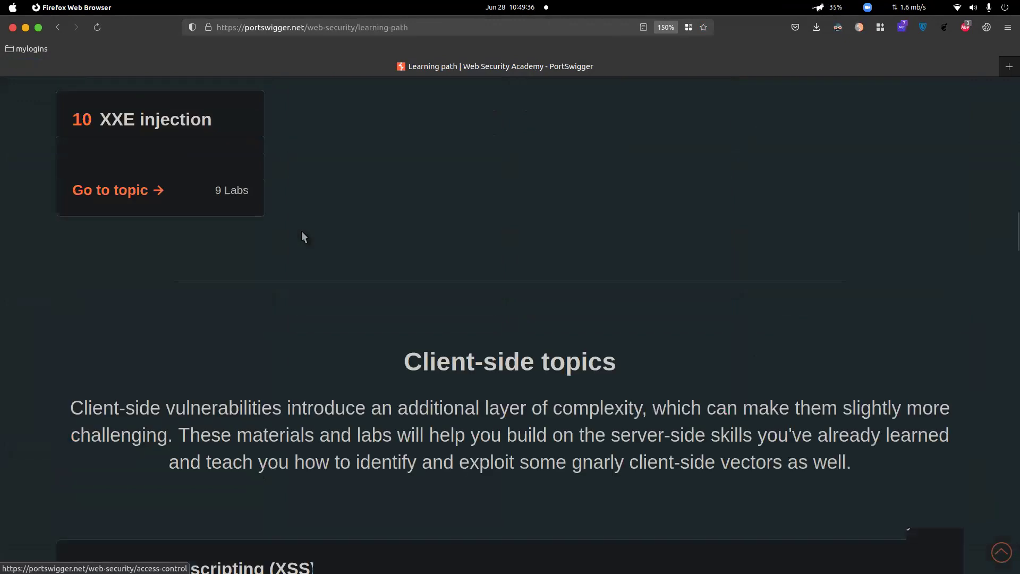
pyautogui.scroll(-10, 420, 251)
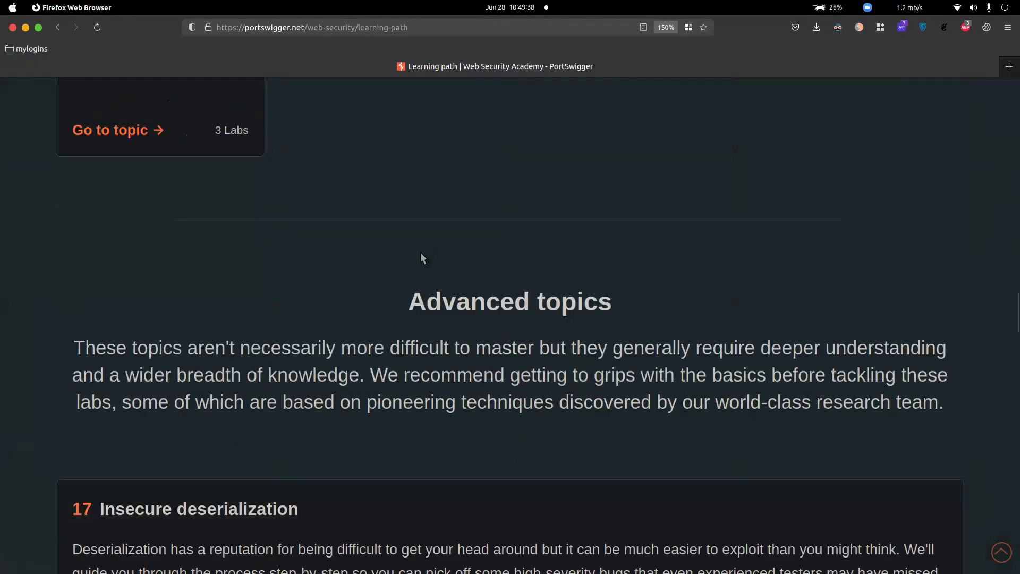
pyautogui.scroll(1, 420, 252)
pyautogui.click(419, 255)
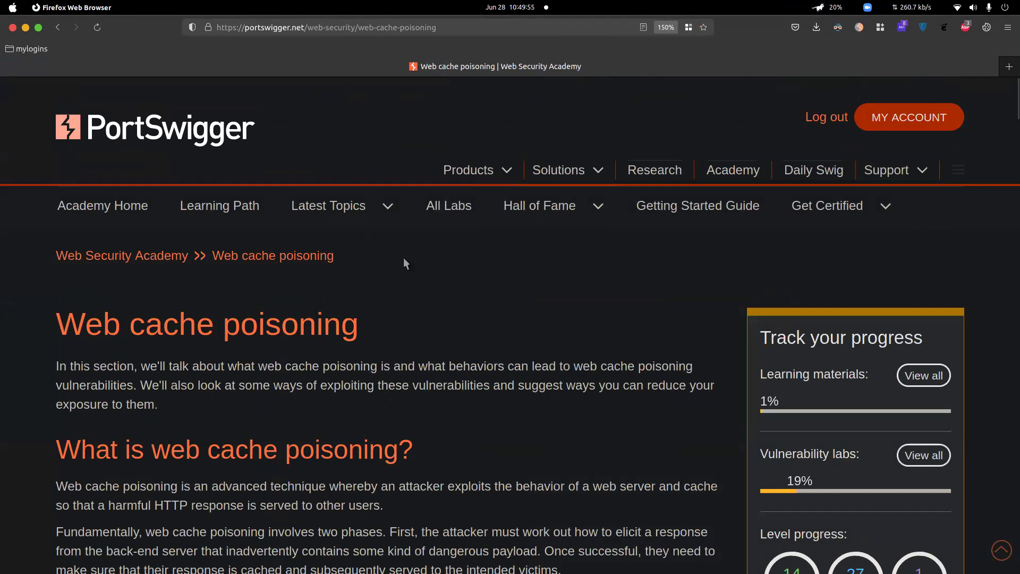
# - Look through the Web cache poisoning page, from how a web cache works to constructing an attack and getting the response cached
pyautogui.scroll(-5, 503, 307)
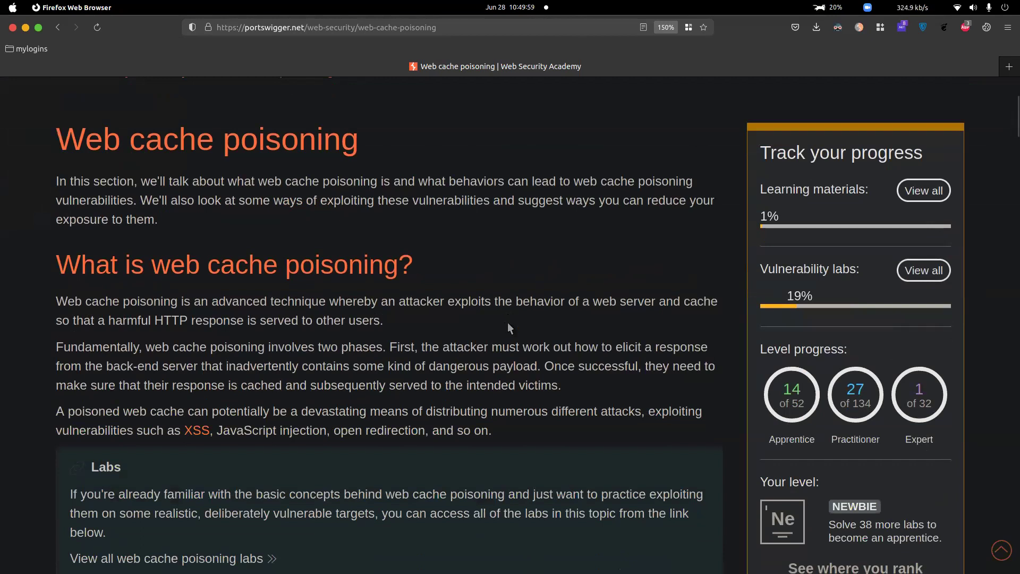
pyautogui.scroll(-7, 510, 318)
pyautogui.scroll(-20, 464, 305)
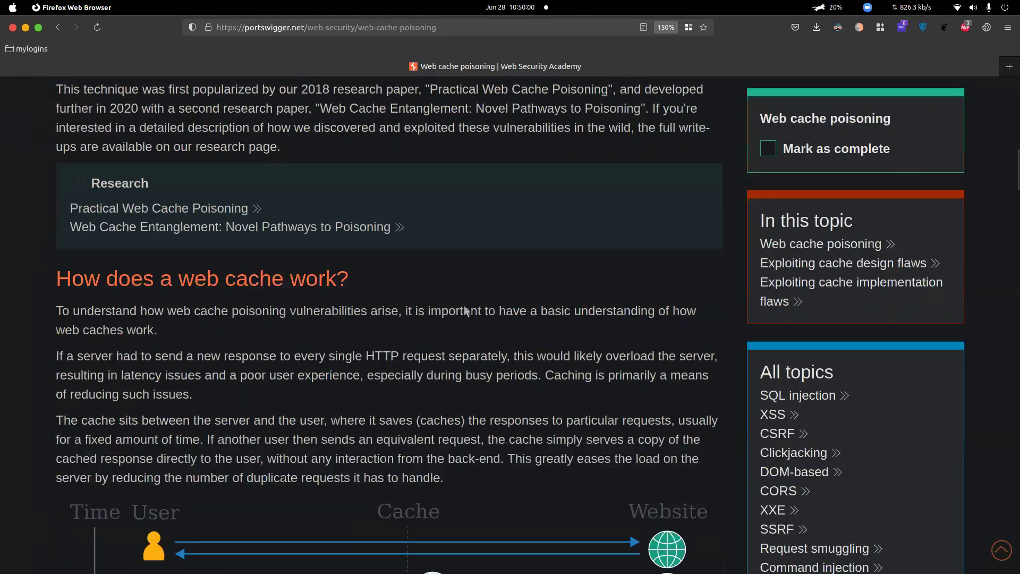
pyautogui.scroll(-12, 467, 307)
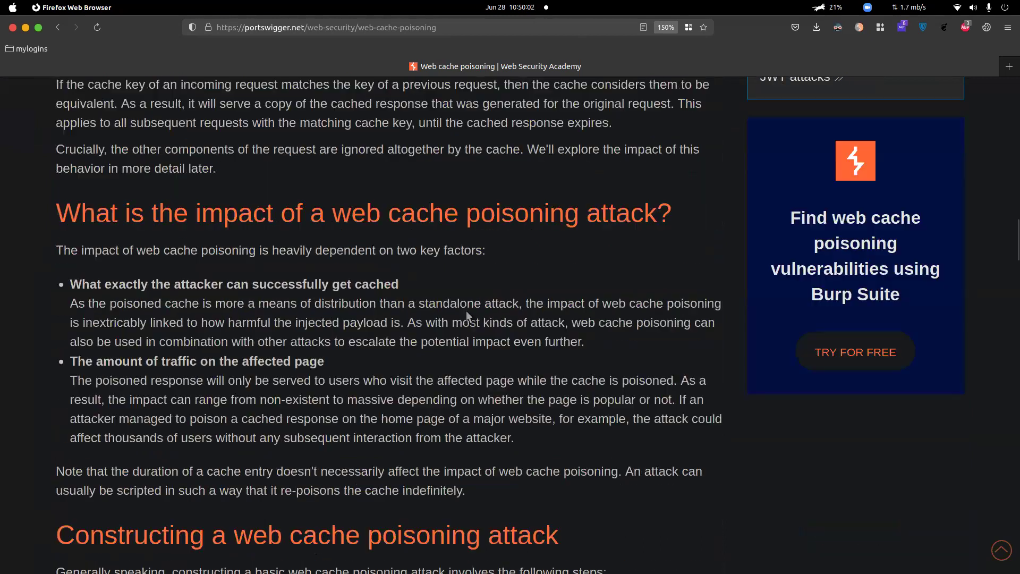
pyautogui.scroll(-1, 467, 313)
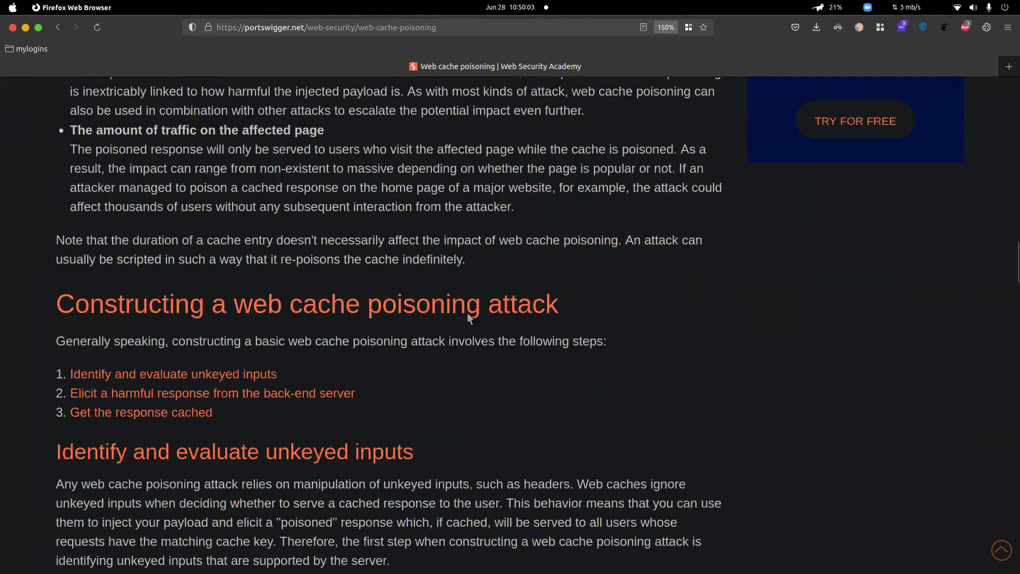
pyautogui.scroll(-6, 6, 114)
pyautogui.scroll(-20, 869, 78)
# - Switch to Burp Suite, sort the BApp Store extensions by descending popularity, and show the details of Param Miner
pyautogui.click(19, 102)
pyautogui.click(208, 57)
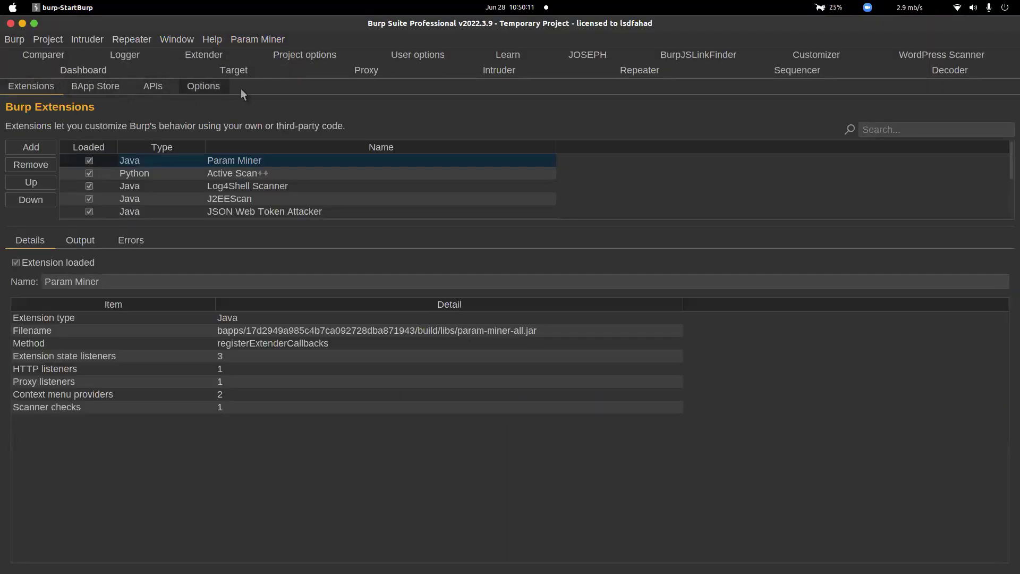
pyautogui.click(323, 149)
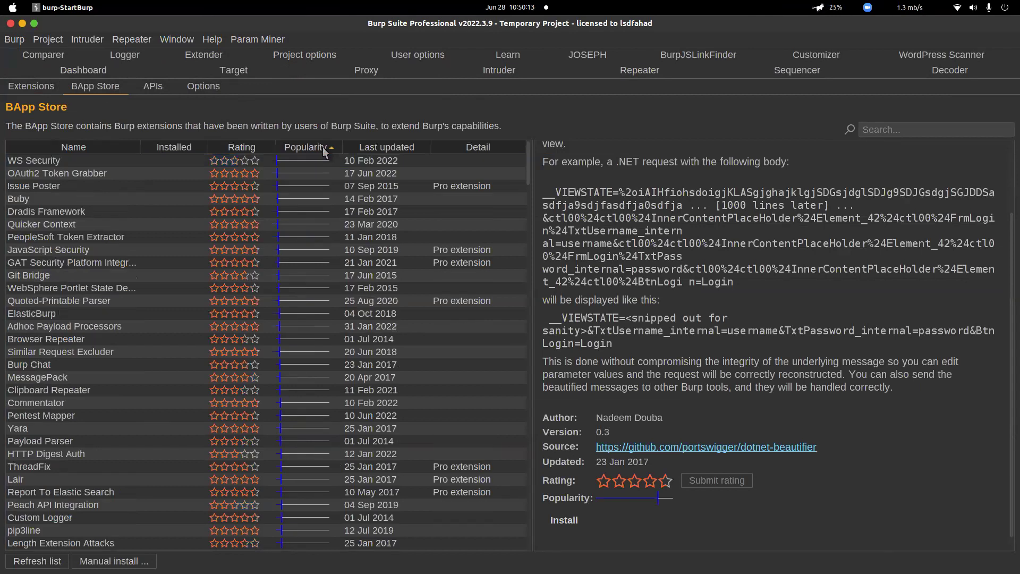
pyautogui.click(323, 149)
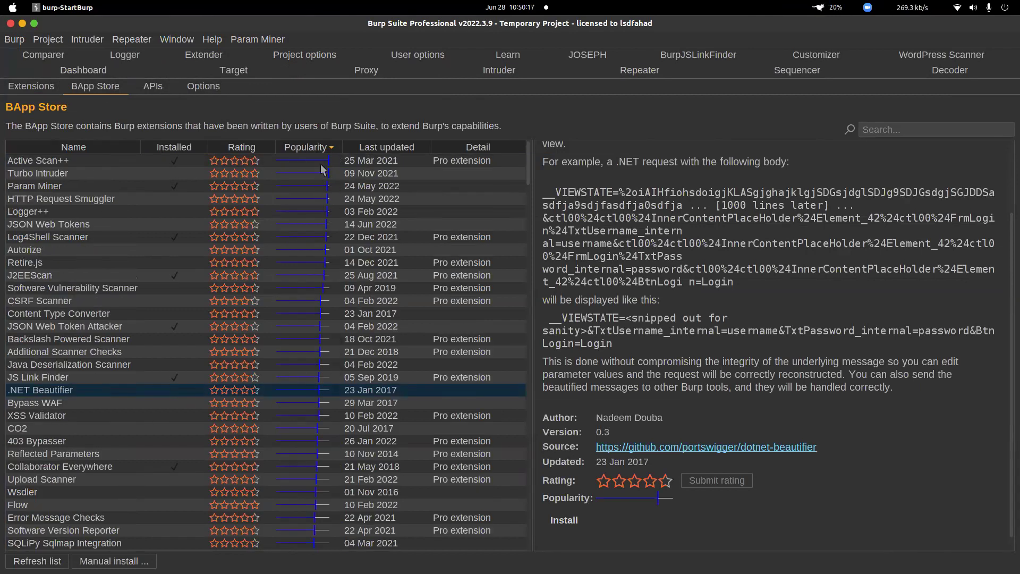
pyautogui.click(48, 184)
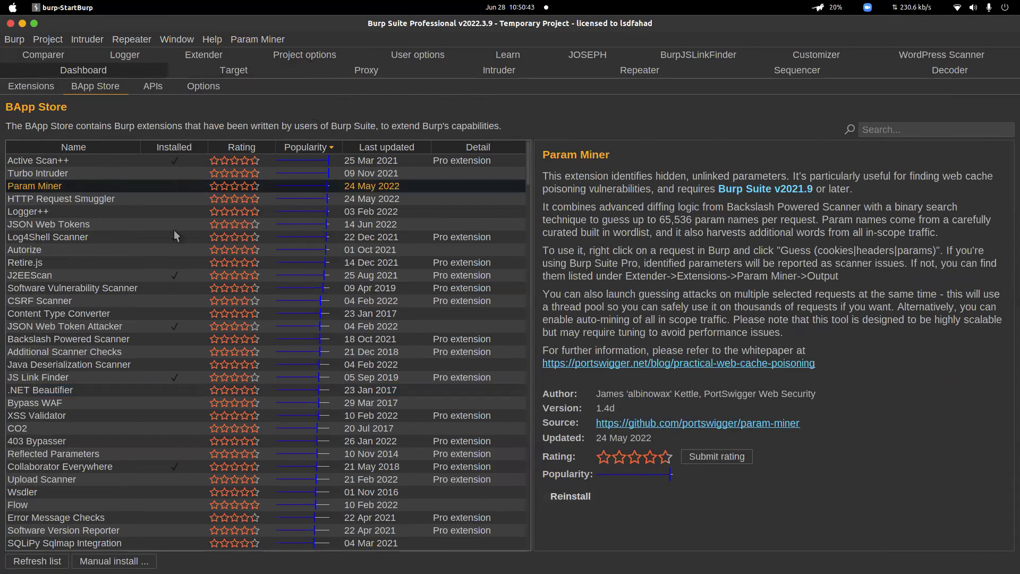
# - Install the HTTP Request Smuggler extension from the BApp Store
pyautogui.click(186, 206)
pyautogui.click(193, 197)
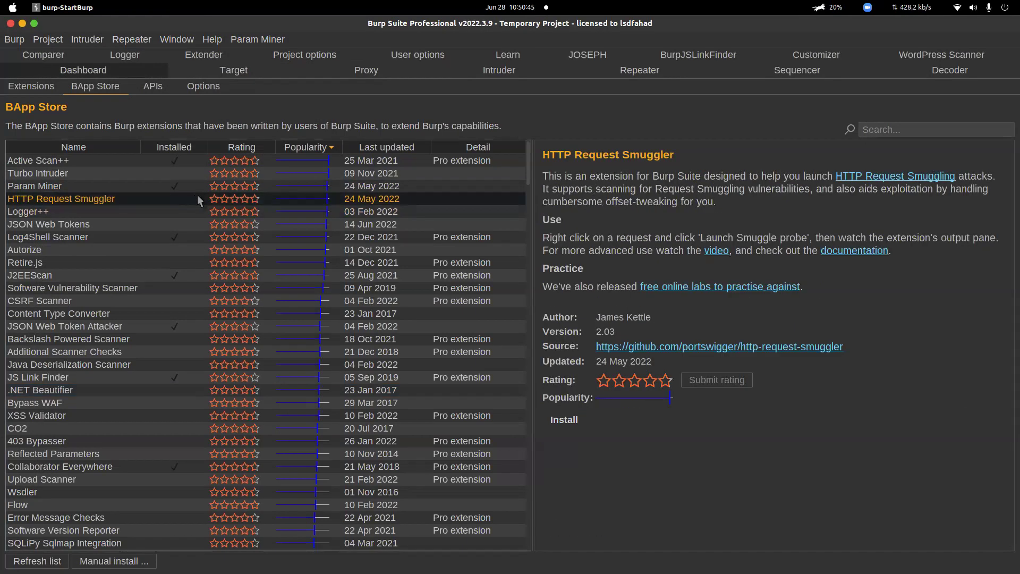
pyautogui.click(564, 419)
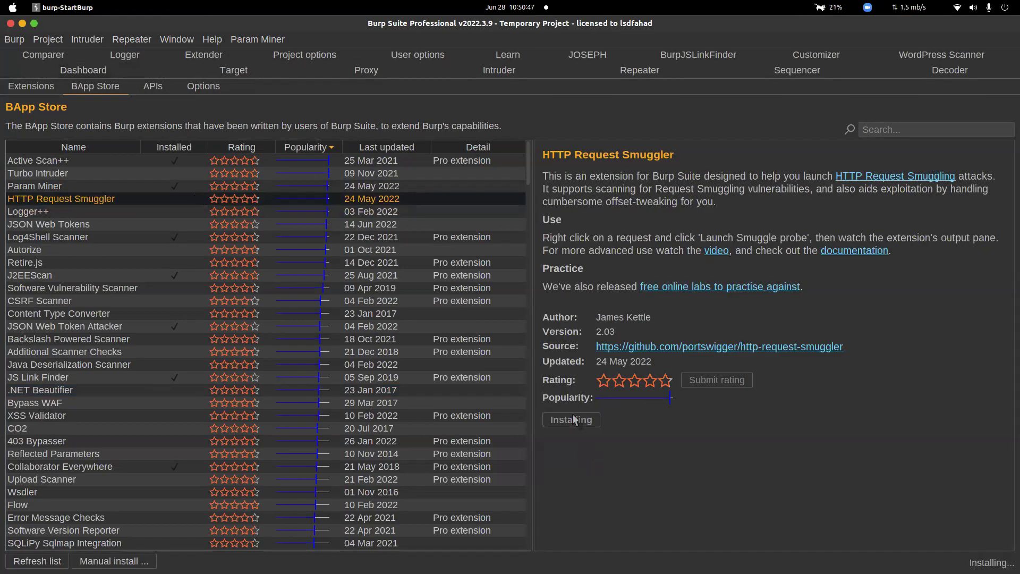
# - Revisit the Param Miner details and install the Flow extension from the BApp Store
pyautogui.click(43, 186)
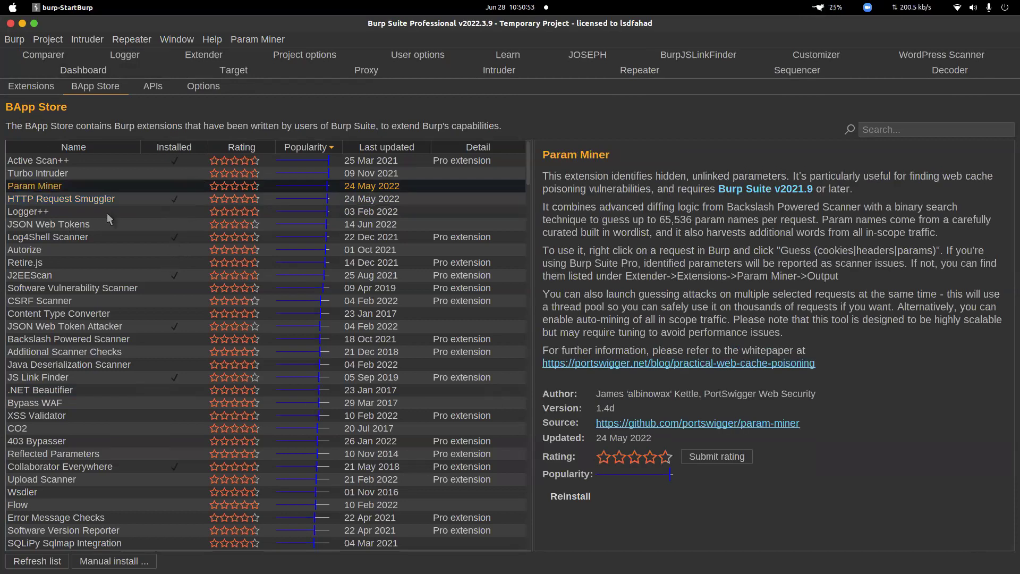
pyautogui.scroll(-4, 117, 226)
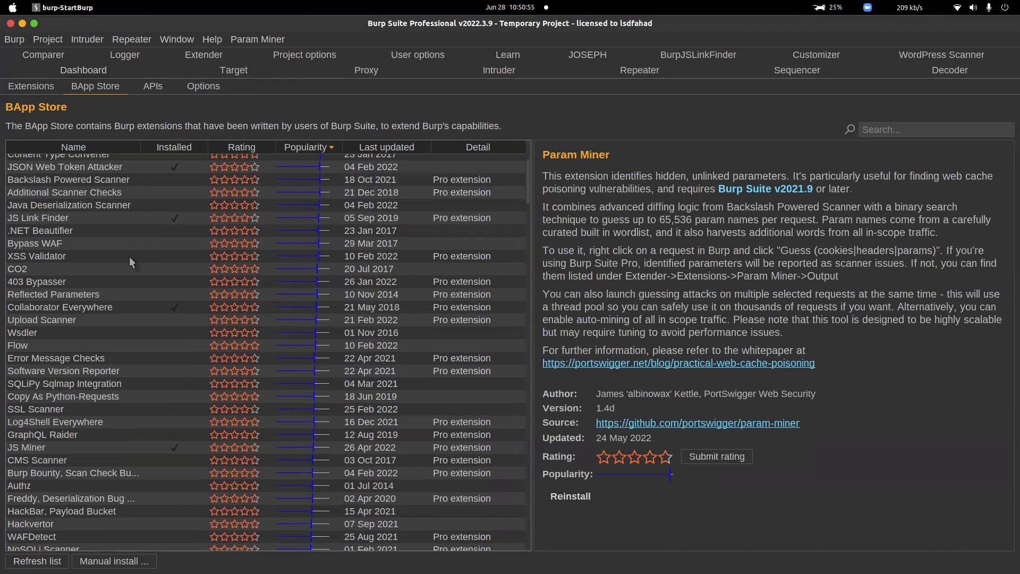
pyautogui.click(36, 346)
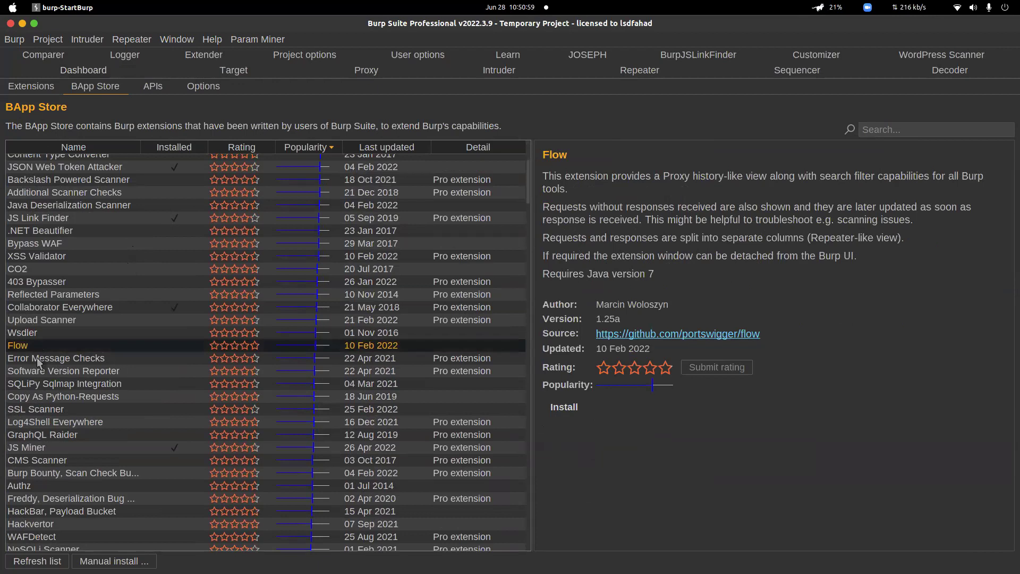
pyautogui.moveTo(53, 346); pyautogui.dragTo(591, 404)
pyautogui.click(31, 343)
pyautogui.click(560, 407)
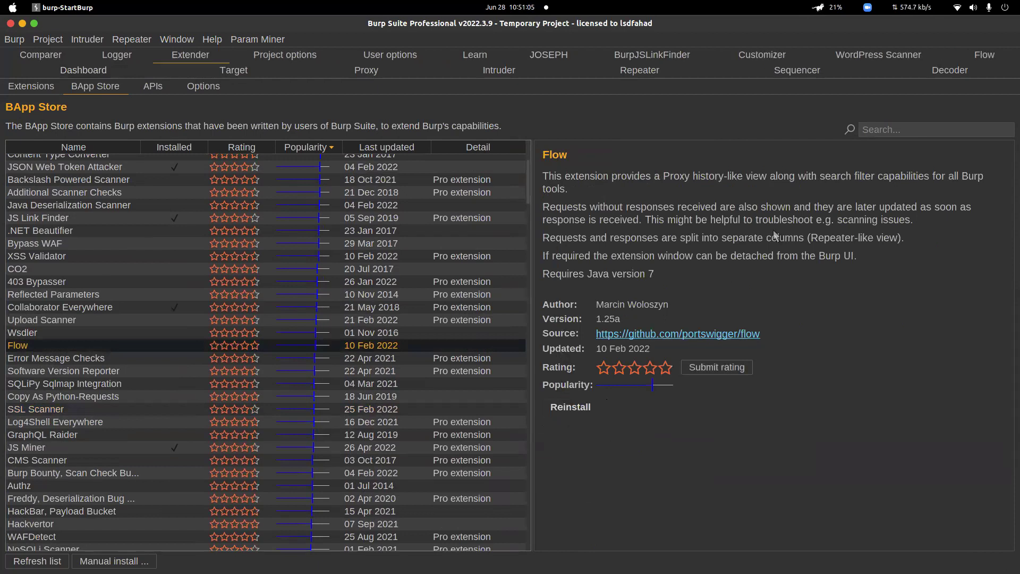
# - With Flow's request log open, route Firefox through the Burp proxy and reload the Web cache poisoning page to capture its traffic
pyautogui.click(981, 60)
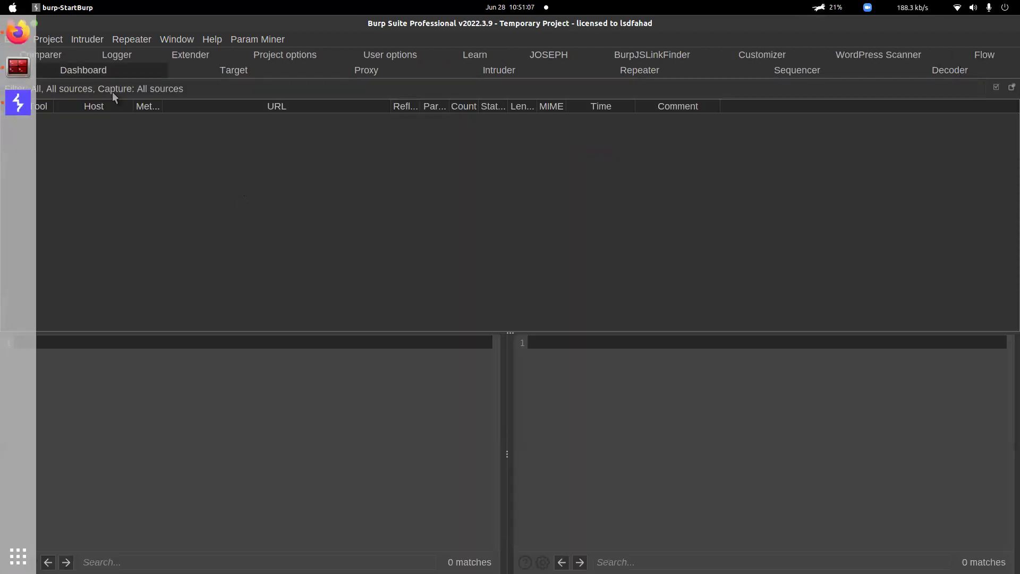
pyautogui.click(18, 25)
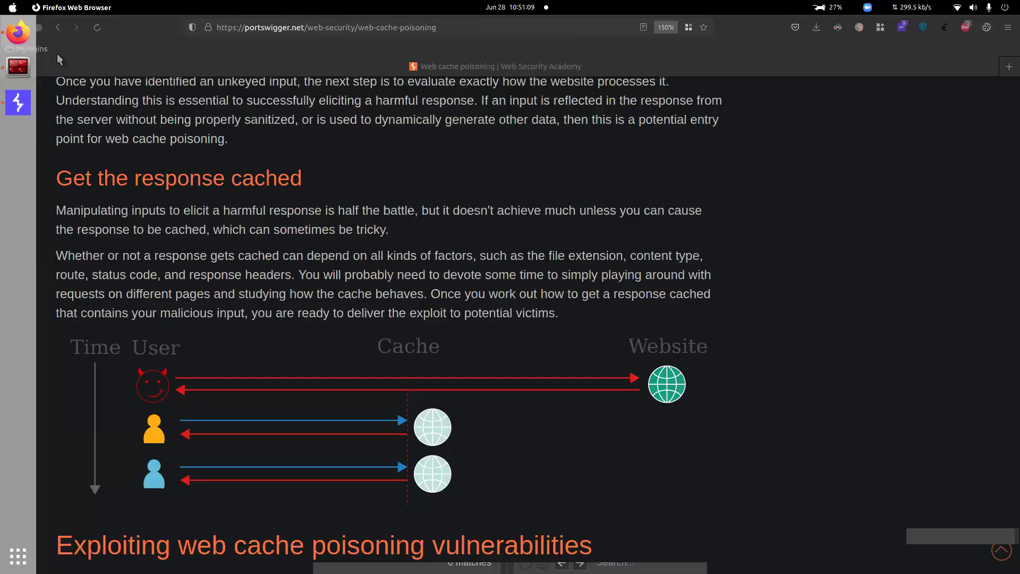
pyautogui.click(859, 27)
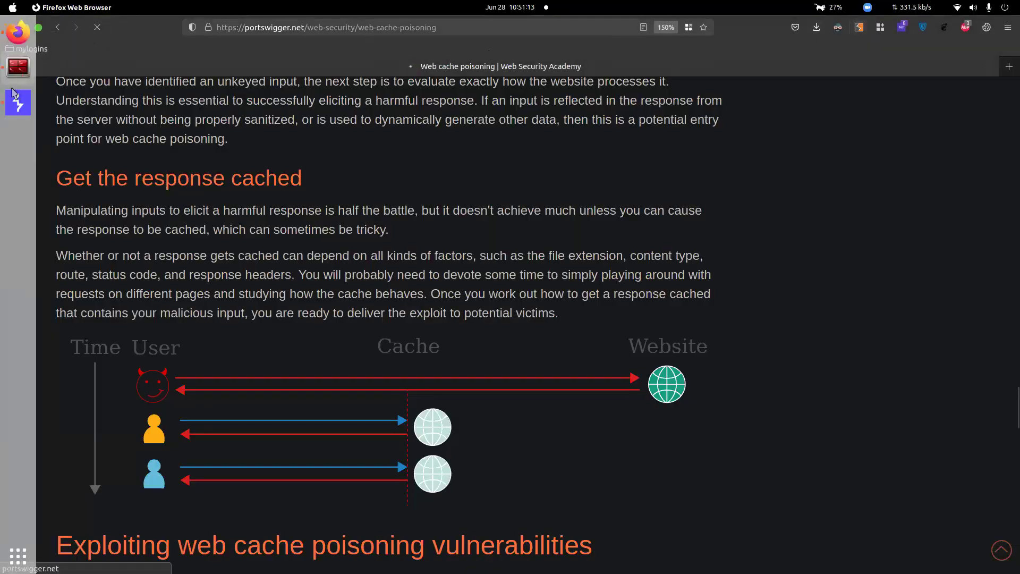
pyautogui.click(18, 103)
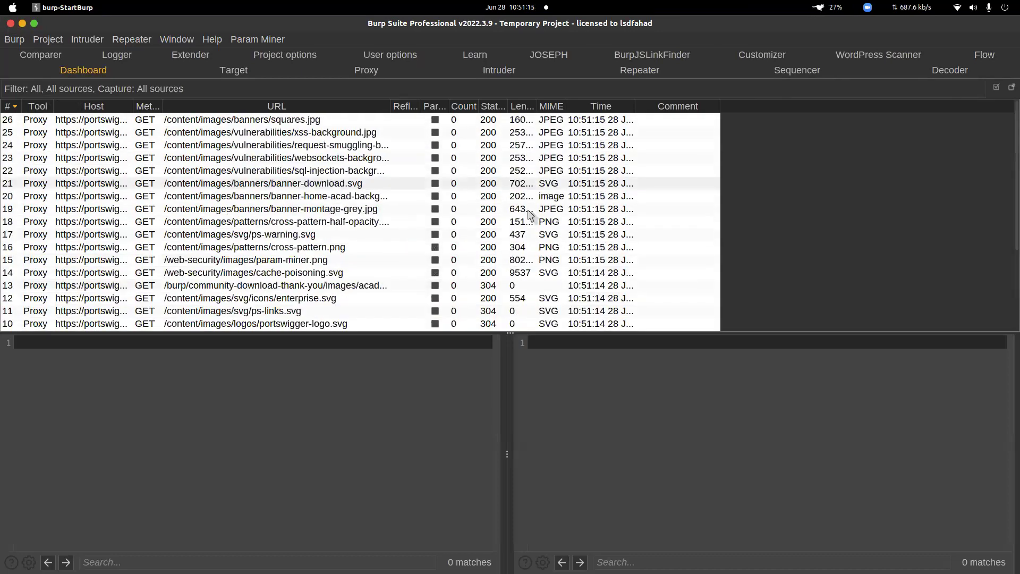
# - Enlarge the request and response viewers in Flow's log and compare the log with the Proxy HTTP history
pyautogui.moveTo(515, 327); pyautogui.dragTo(527, 256)
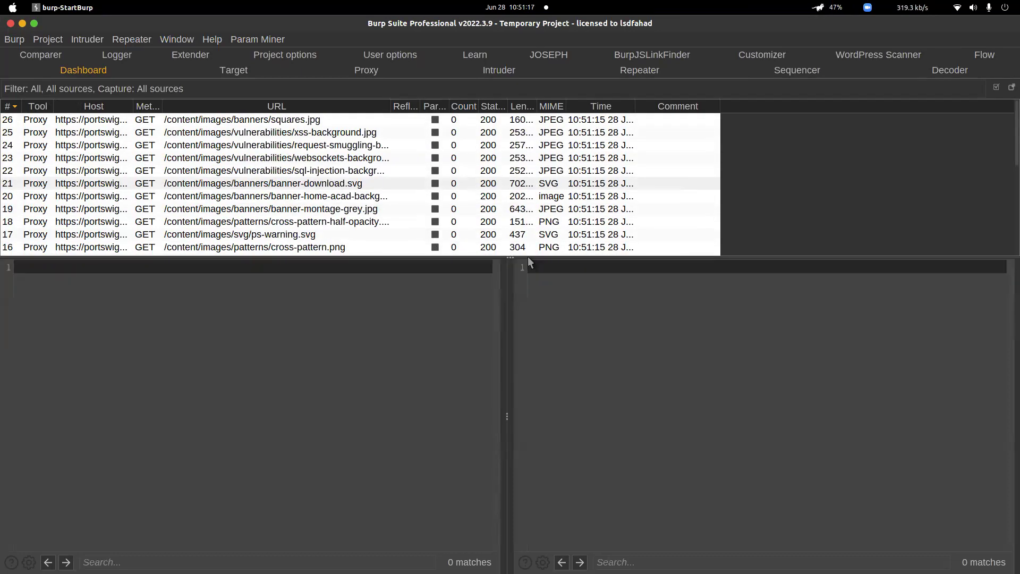
pyautogui.click(384, 61)
pyautogui.click(337, 74)
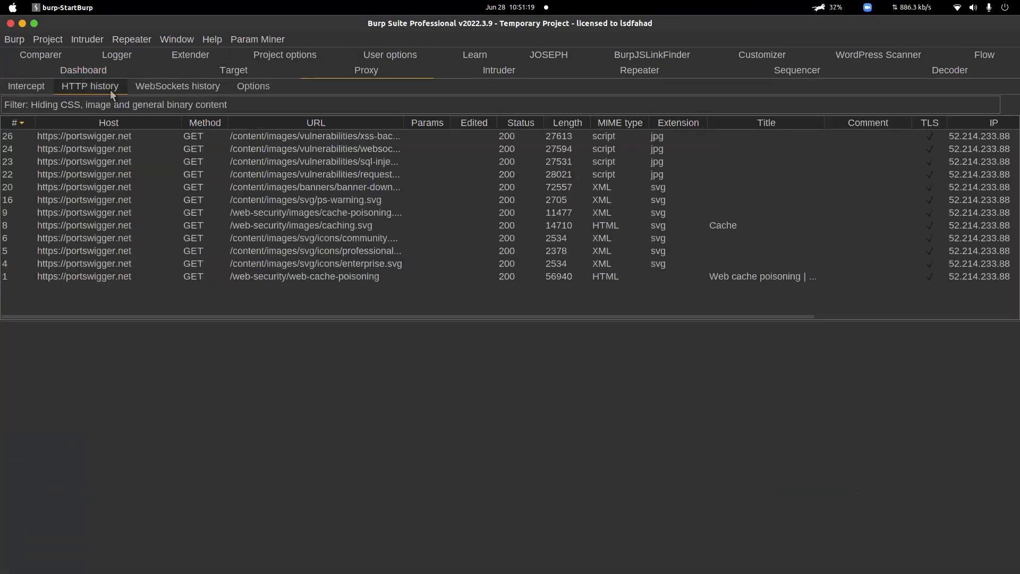
pyautogui.click(969, 55)
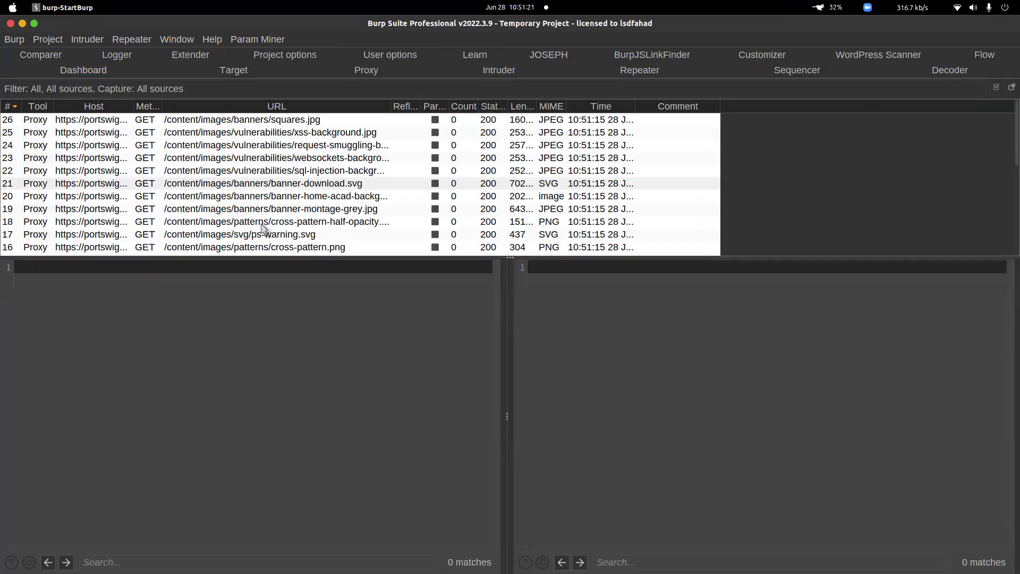
# - Inspect the captured requests and responses for banner-download.svg and xss-background.jpg in Flow's log
pyautogui.click(228, 186)
pyautogui.scroll(-5, 262, 235)
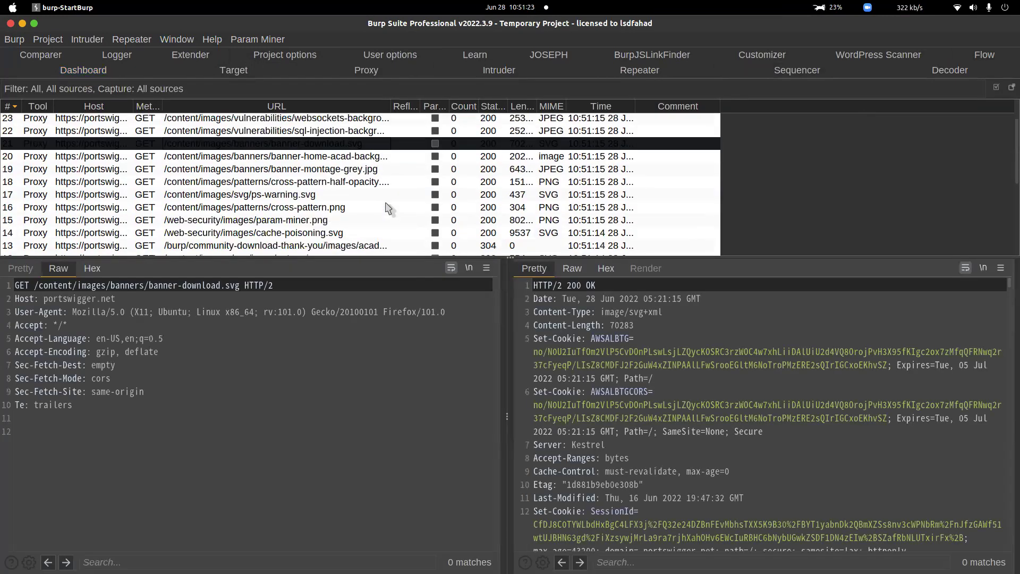
pyautogui.scroll(5, 266, 223)
pyautogui.scroll(1, 265, 220)
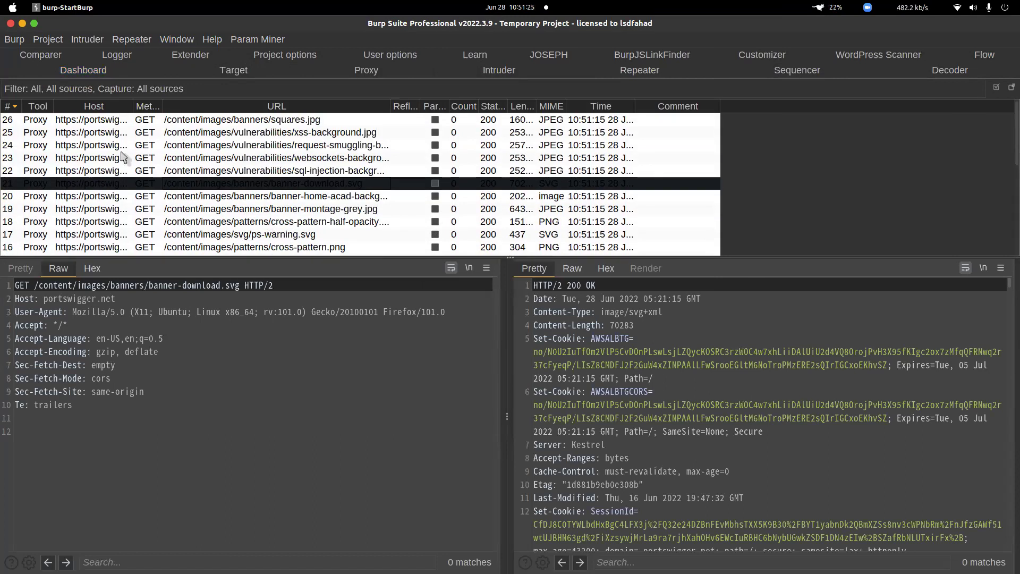
pyautogui.click(197, 132)
# - Sort Flow's log by URL, restore descending request-number order, and inspect the burp-suite-icon.svg request and response
pyautogui.click(207, 108)
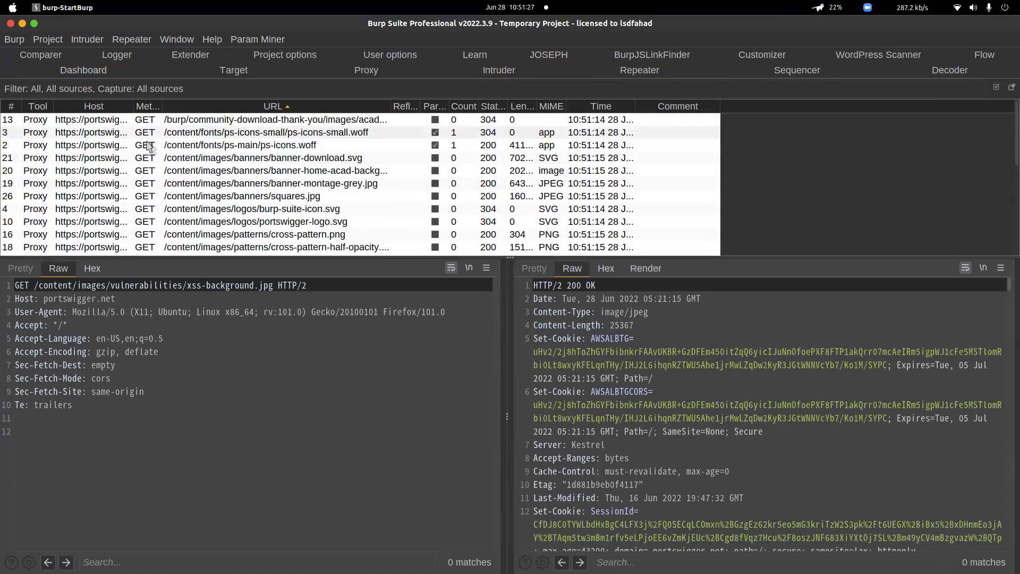
pyautogui.click(12, 106)
pyautogui.click(13, 106)
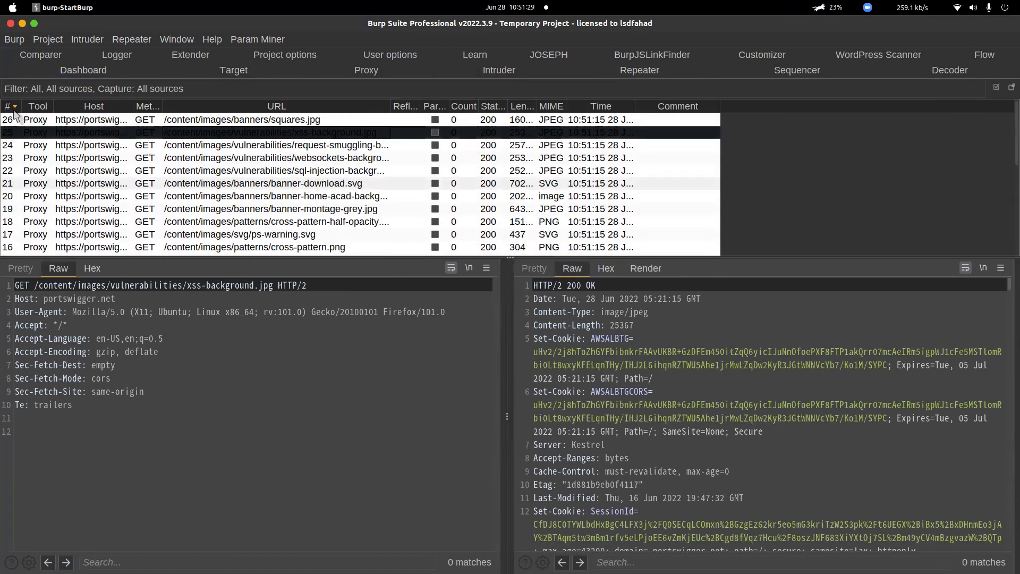
pyautogui.scroll(-5, 327, 218)
pyautogui.click(324, 211)
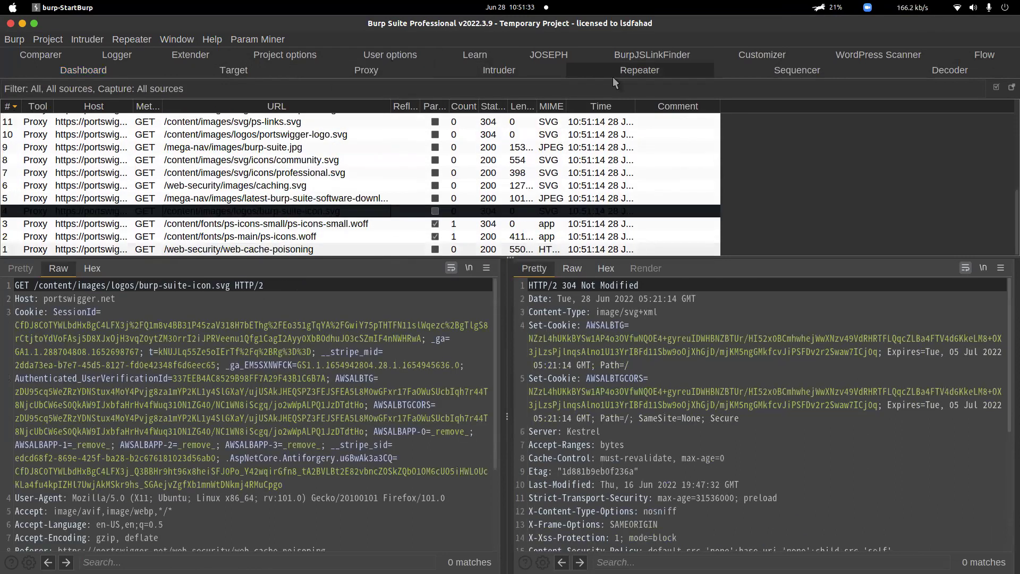
# - Revisit Flow's BApp Store details and review the rest of the burp-suite-icon.svg request in Flow's log
pyautogui.click(930, 67)
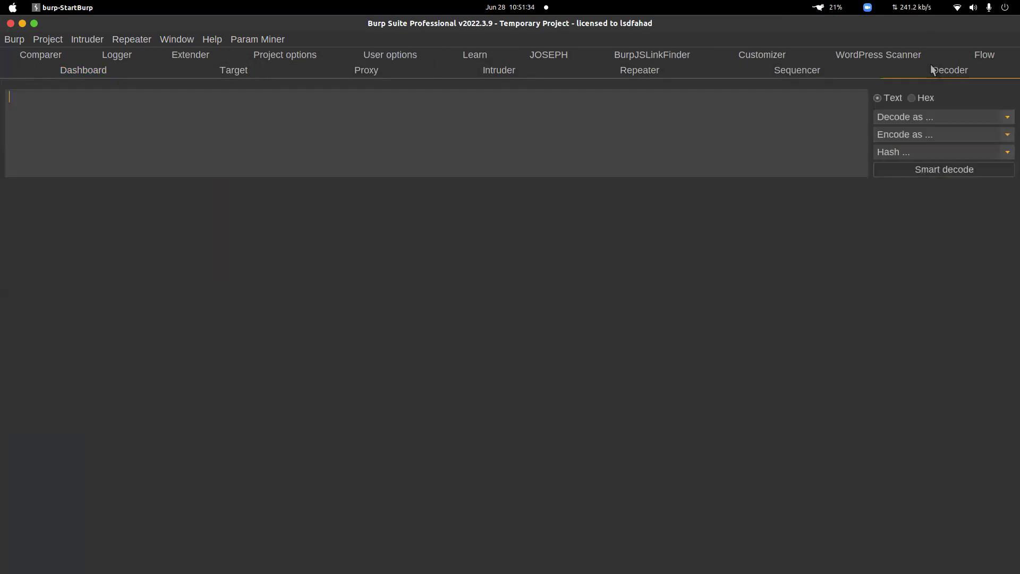
pyautogui.click(191, 55)
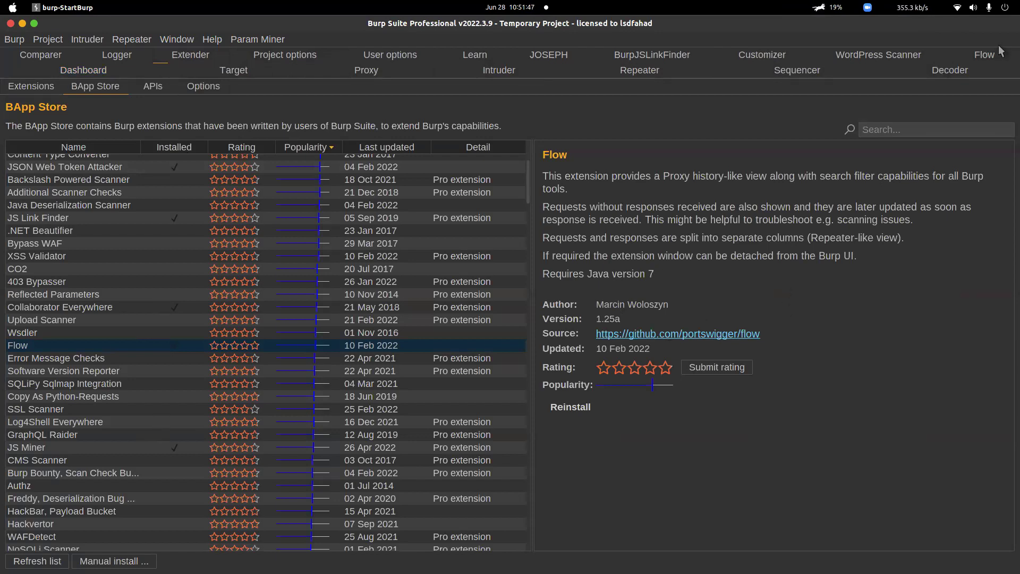
pyautogui.click(992, 56)
pyautogui.scroll(-5, 324, 208)
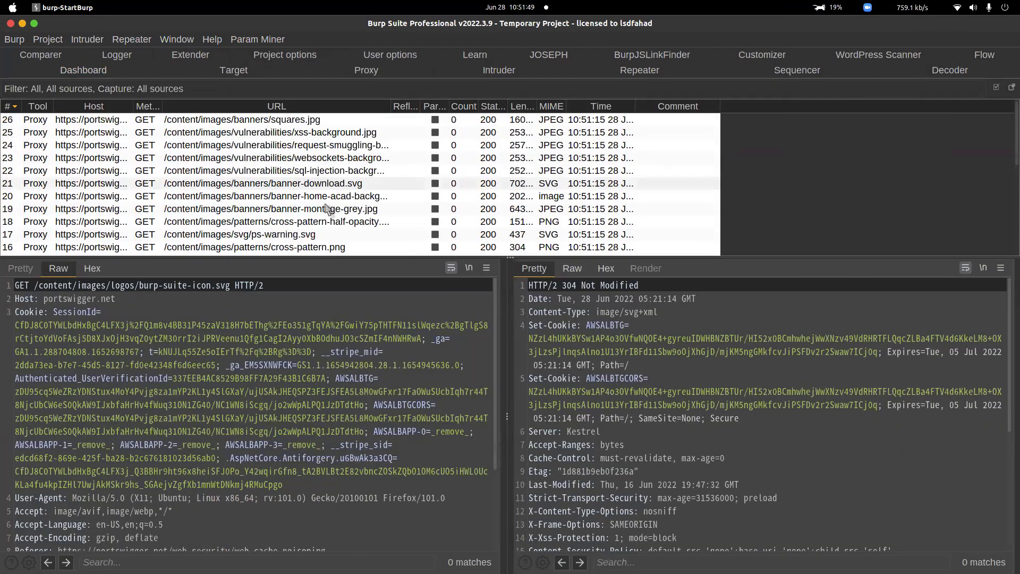
pyautogui.scroll(-3, 276, 336)
pyautogui.scroll(5, 241, 249)
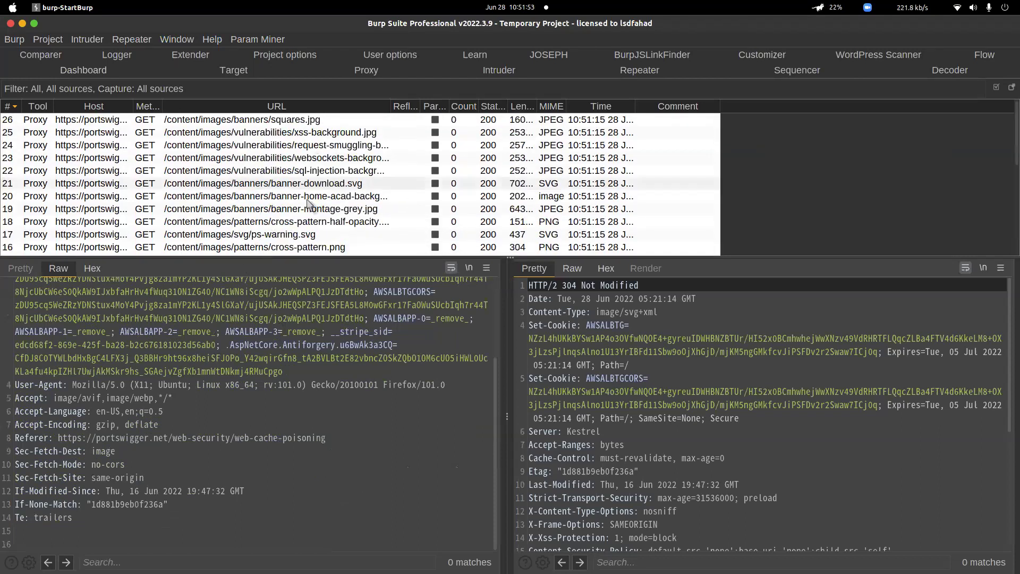
# - View the Proxy HTTP history again and look through Flow's full list of captured requests for comparison
pyautogui.click(402, 70)
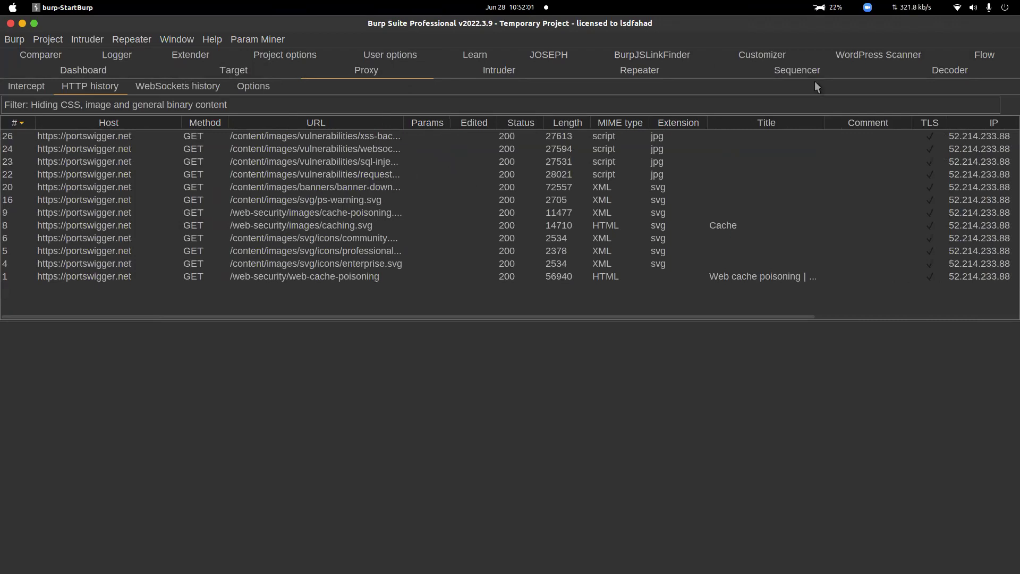
pyautogui.click(969, 56)
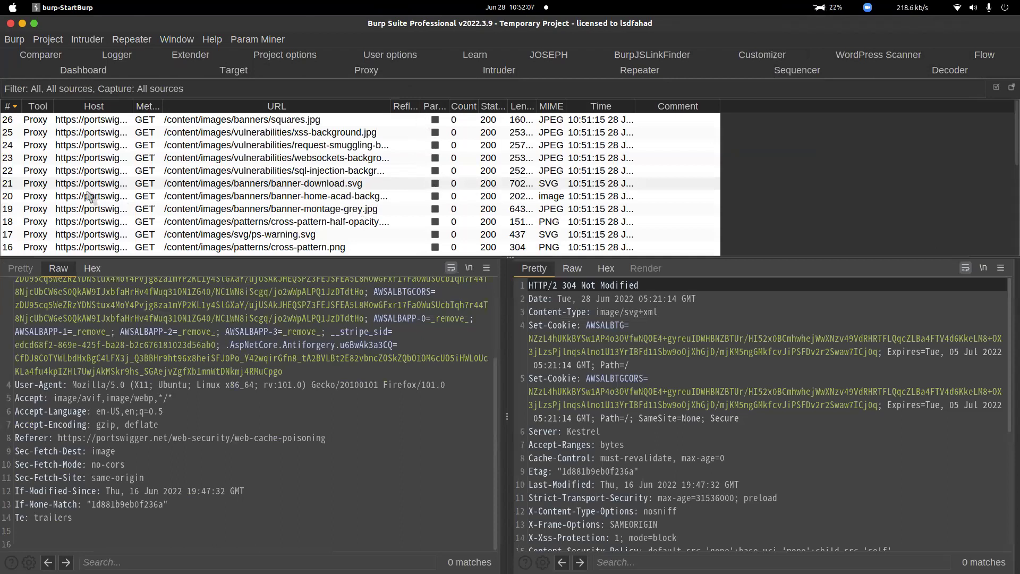
pyautogui.scroll(-5, 298, 175)
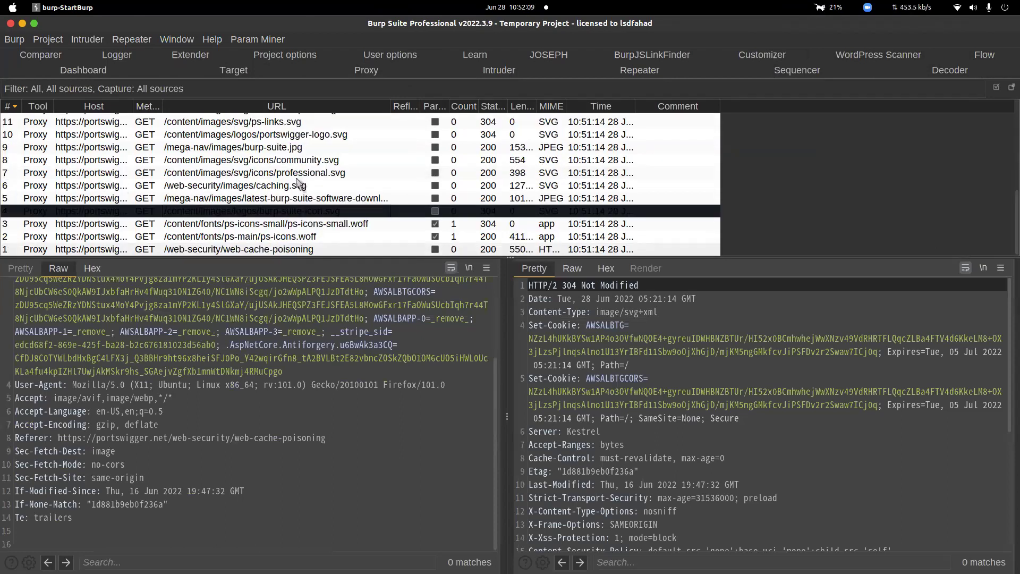
pyautogui.scroll(5, 425, 227)
pyautogui.scroll(1, 434, 227)
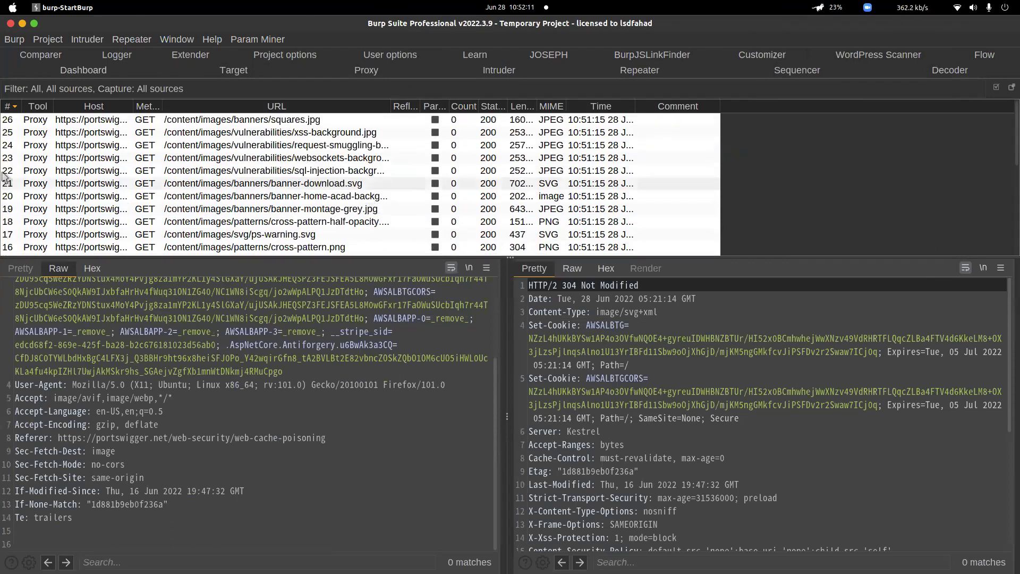
# - Switch to Firefox, open the Exploiting cache design flaws page from the Web cache poisoning article, and show its XSS payload example
pyautogui.click(7, 41)
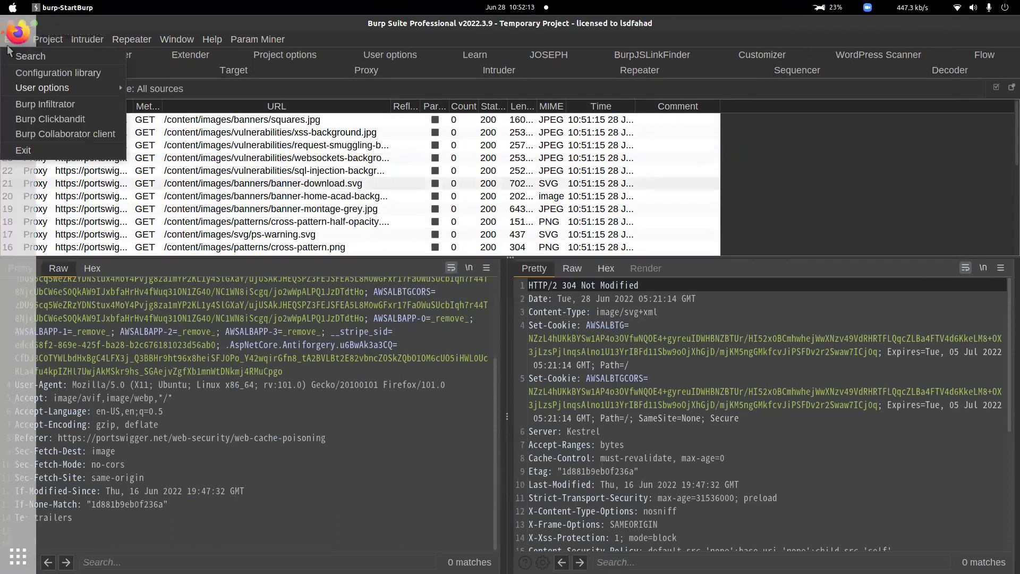
pyautogui.click(13, 41)
pyautogui.click(16, 41)
pyautogui.scroll(-7, 391, 191)
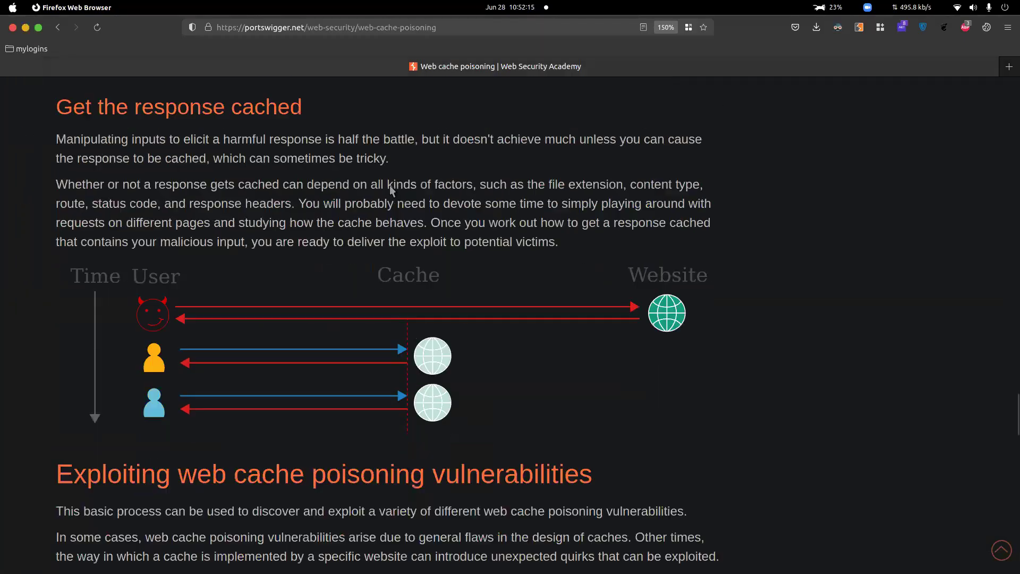
pyautogui.scroll(-3, 382, 205)
pyautogui.scroll(-4, 442, 198)
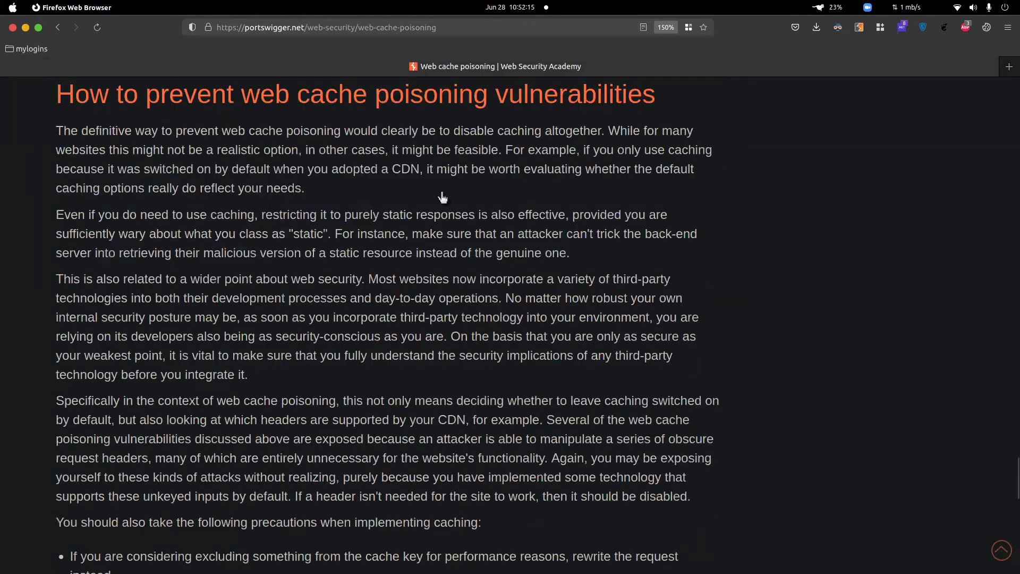
pyautogui.scroll(3, 507, 219)
pyautogui.click(223, 202)
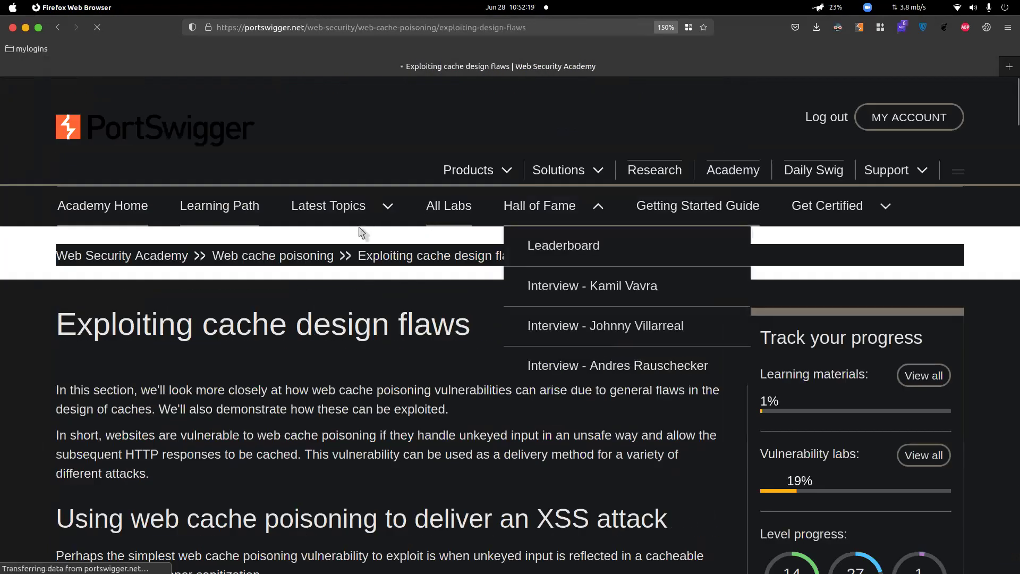
pyautogui.scroll(-8, 336, 229)
pyautogui.scroll(-5, 11, 88)
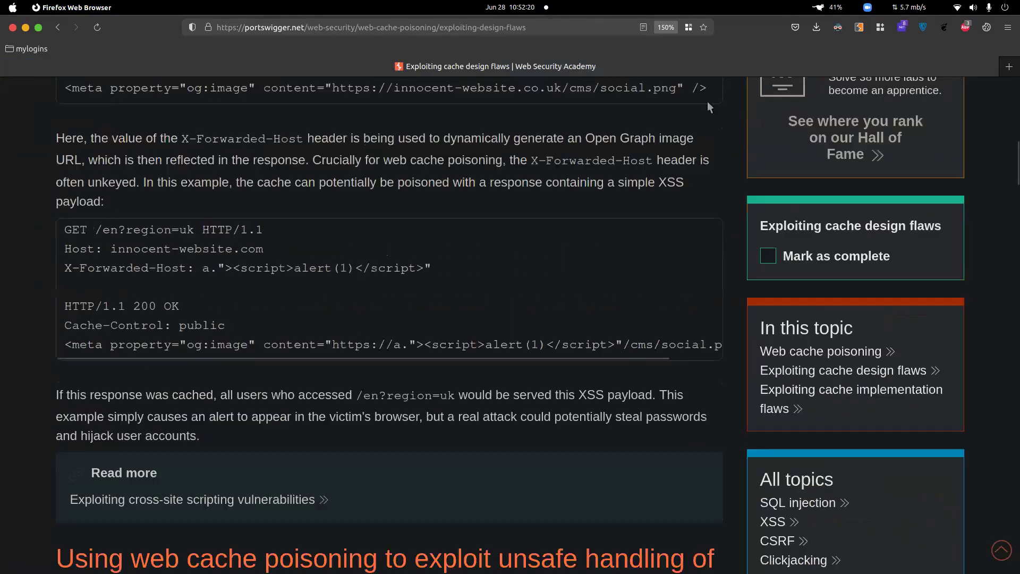
# - Switch to Burp Suite and unload the Flow extension in the list of installed extensions
pyautogui.click(12, 93)
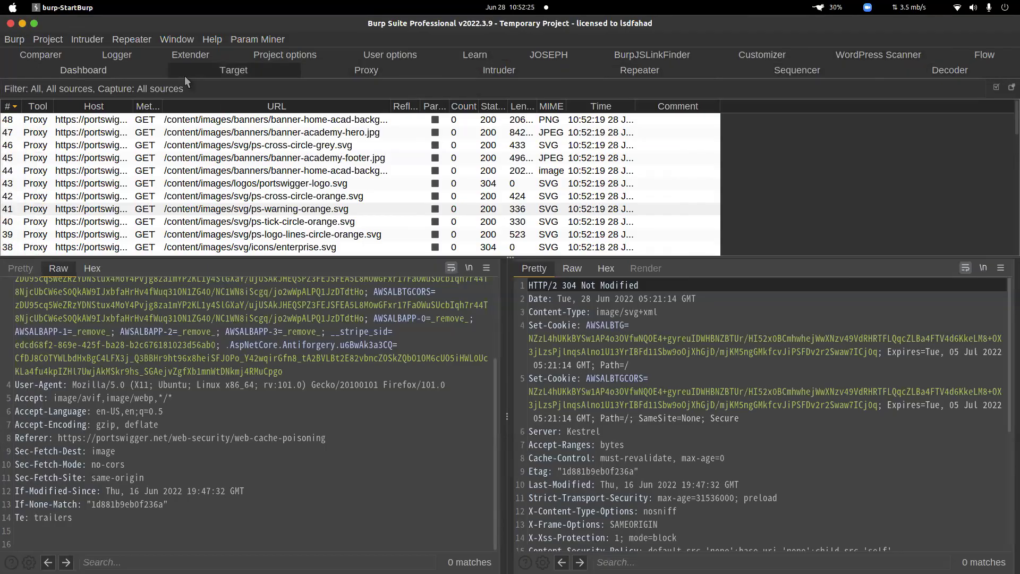
pyautogui.click(192, 55)
pyautogui.click(575, 406)
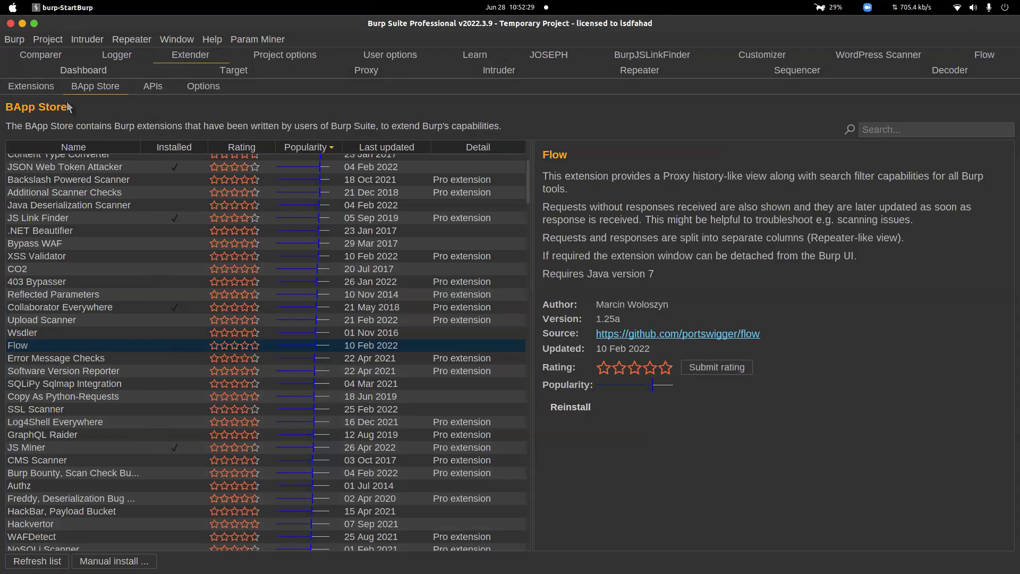
pyautogui.click(20, 88)
pyautogui.scroll(-5, 174, 202)
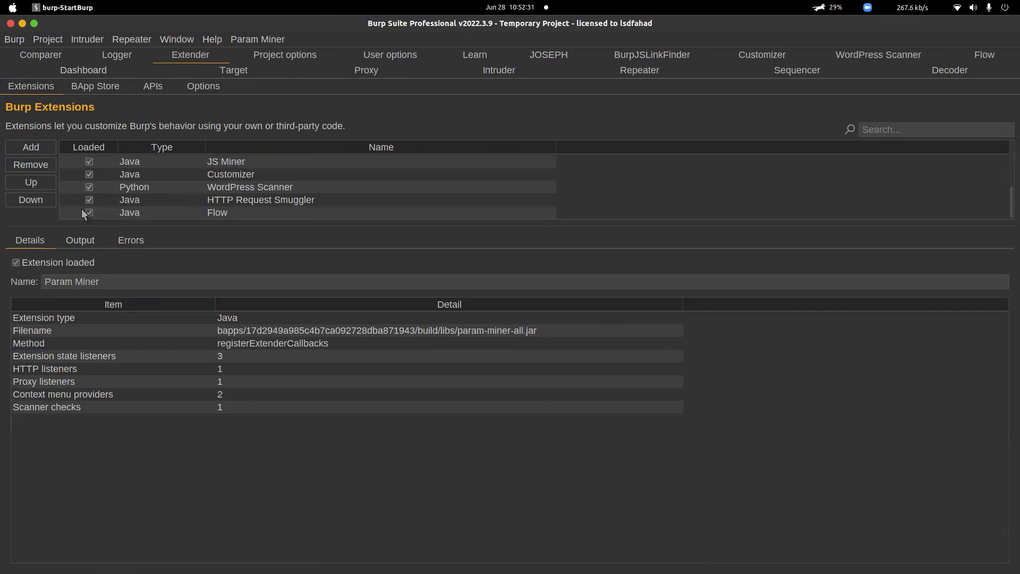
pyautogui.click(88, 213)
pyautogui.click(528, 354)
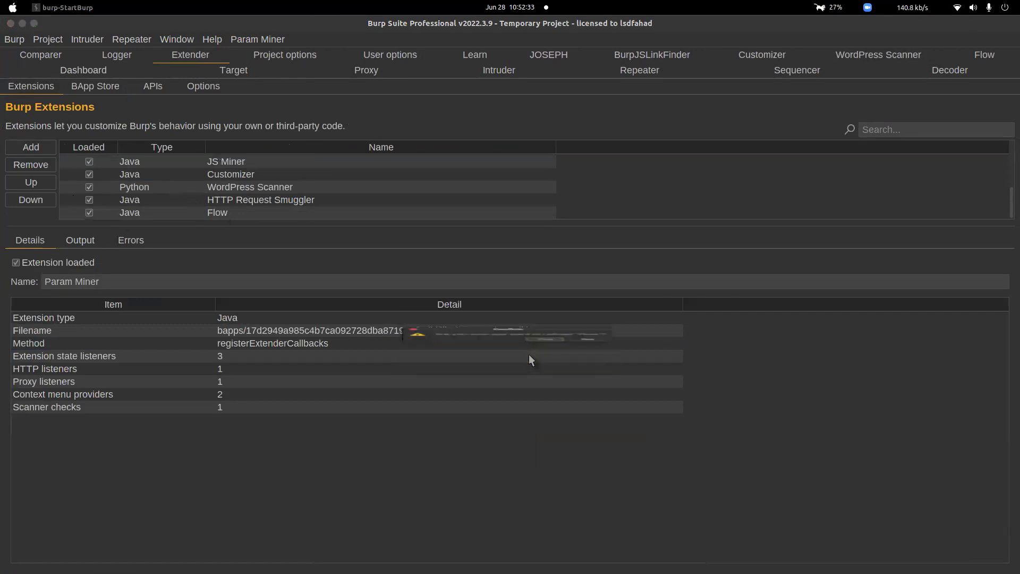
# - Check the Param Miner extension's output log and return to the Burp dashboard
pyautogui.scroll(5, 174, 188)
pyautogui.click(212, 161)
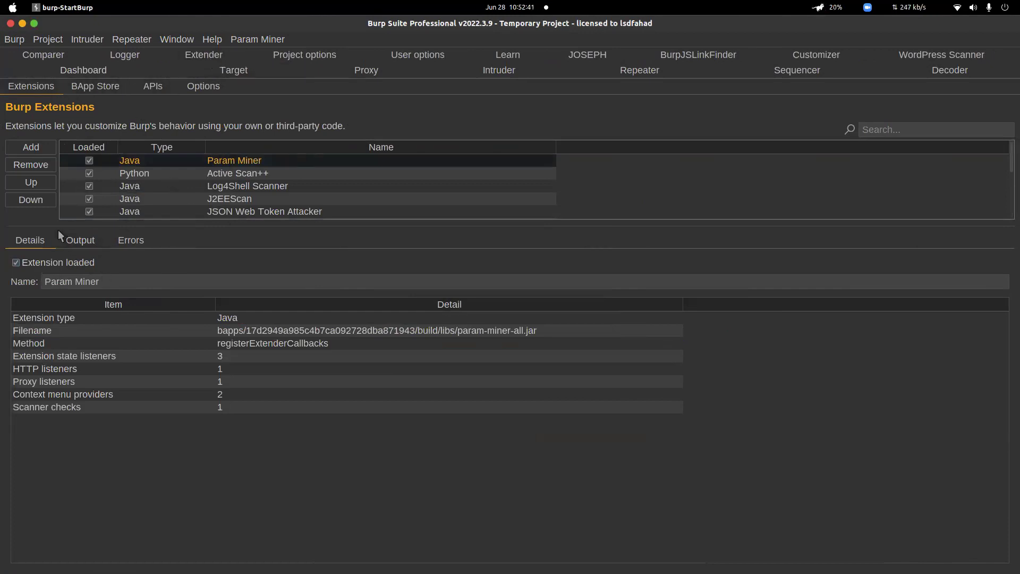
pyautogui.click(80, 240)
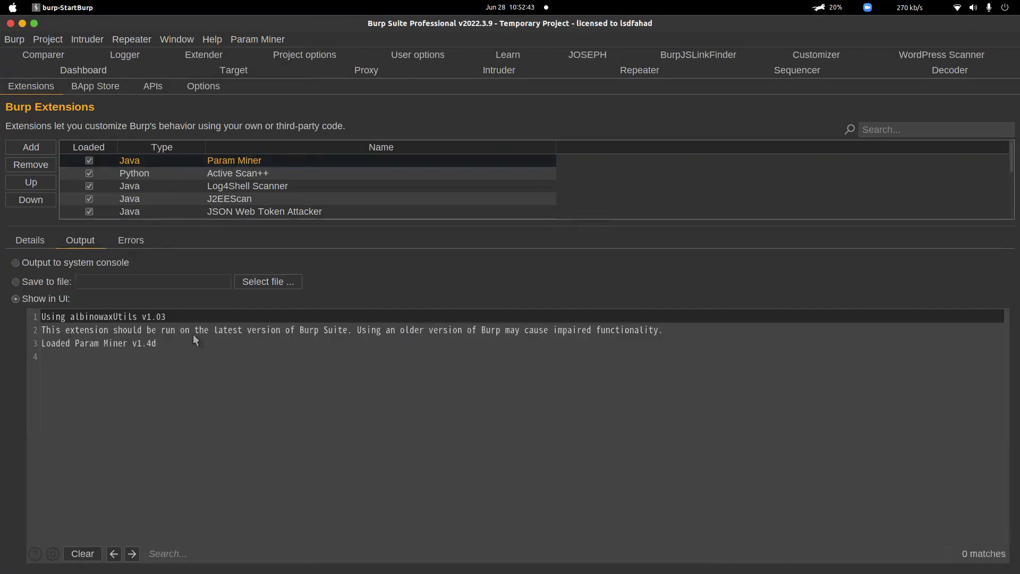
pyautogui.click(40, 65)
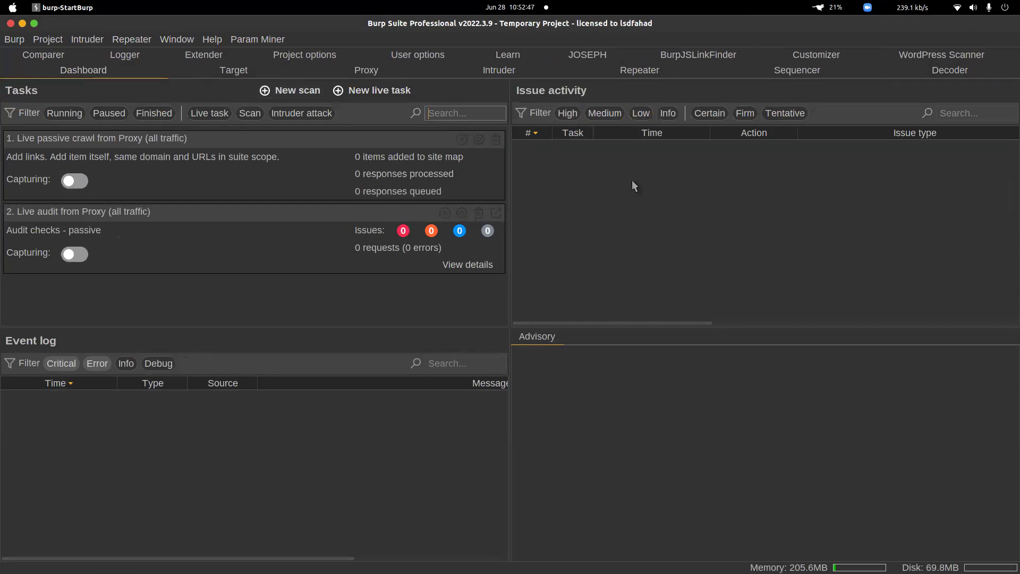
# - Switch to Firefox and open the lab "Web cache poisoning with an unkeyed header" in a new tab
pyautogui.moveTo(6, 47)
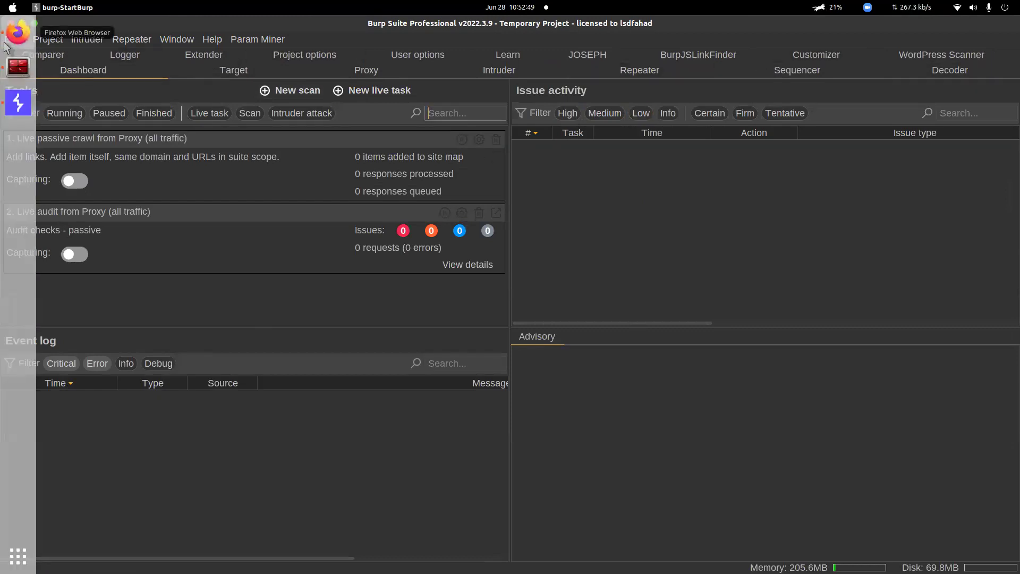
pyautogui.hotkey('alt', 'Tab')
pyautogui.scroll(-8, 353, 256)
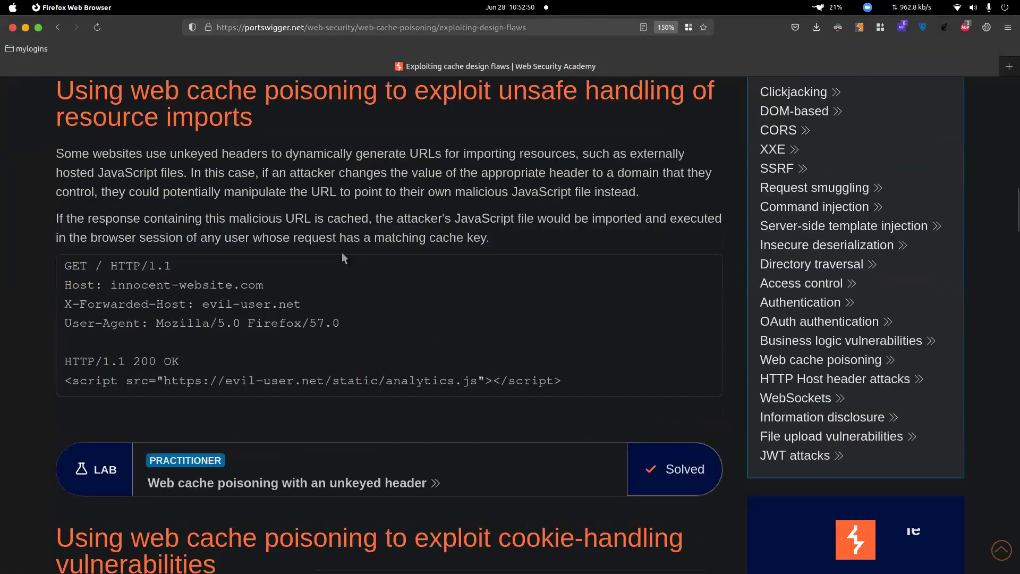
pyautogui.scroll(-5, 319, 279)
pyautogui.scroll(3, 282, 282)
pyautogui.rightClick(277, 284)
pyautogui.click(294, 292)
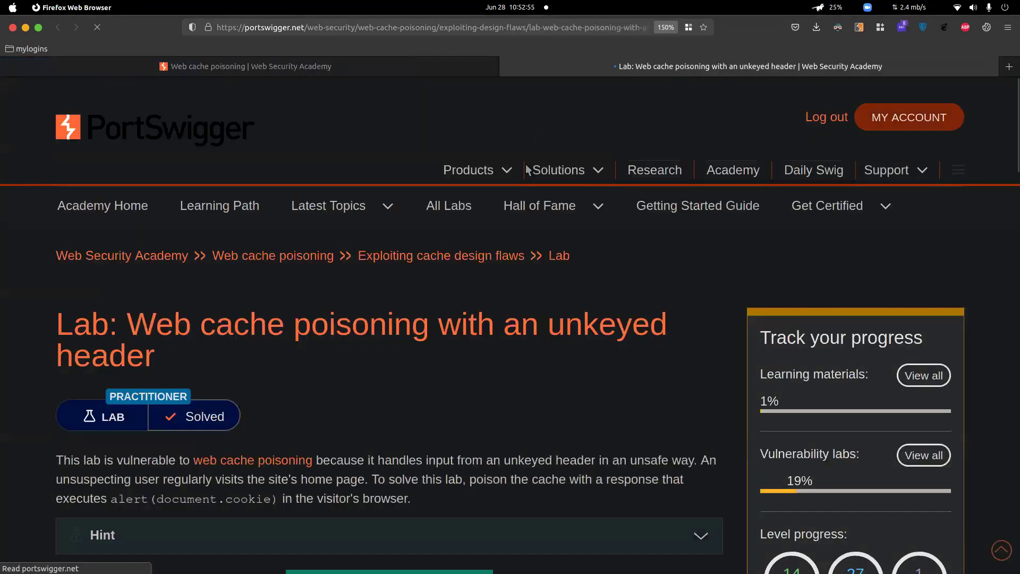
# - Launch the unkeyed header lab in a new tab and show its shop home page
pyautogui.scroll(-3, 337, 276)
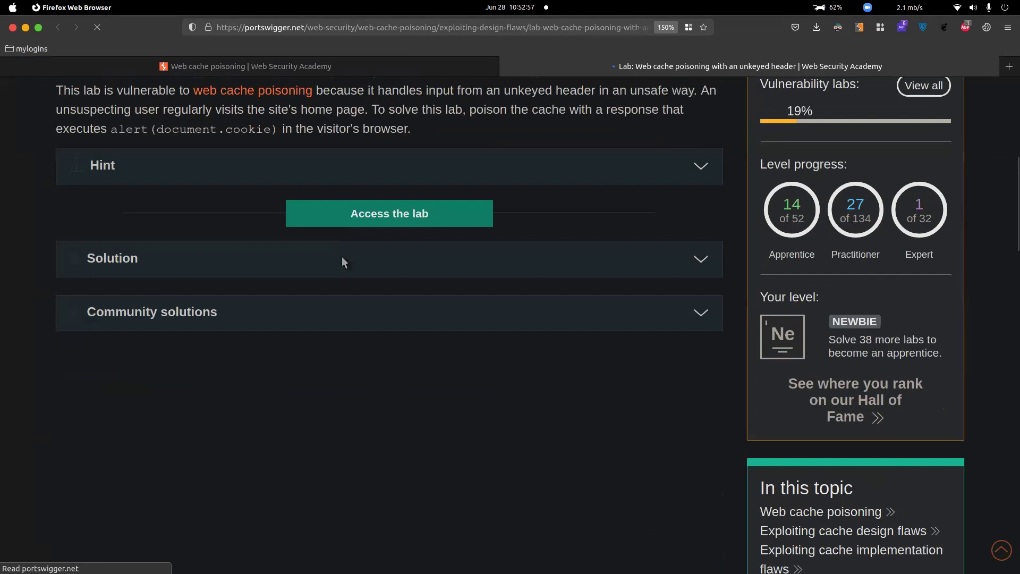
pyautogui.rightClick(359, 218)
pyautogui.click(393, 225)
pyautogui.scroll(3, 660, 159)
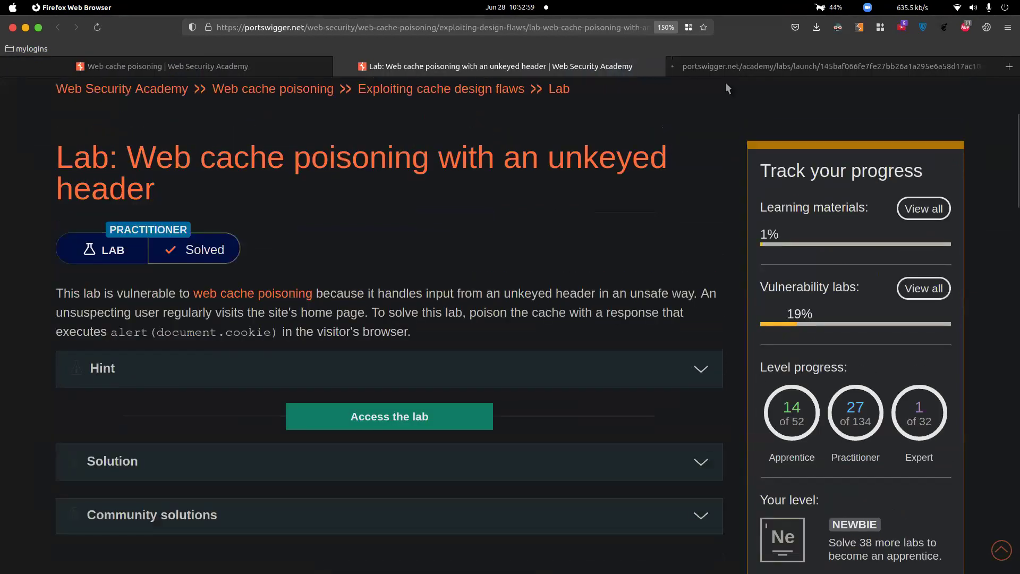
pyautogui.scroll(3, 725, 82)
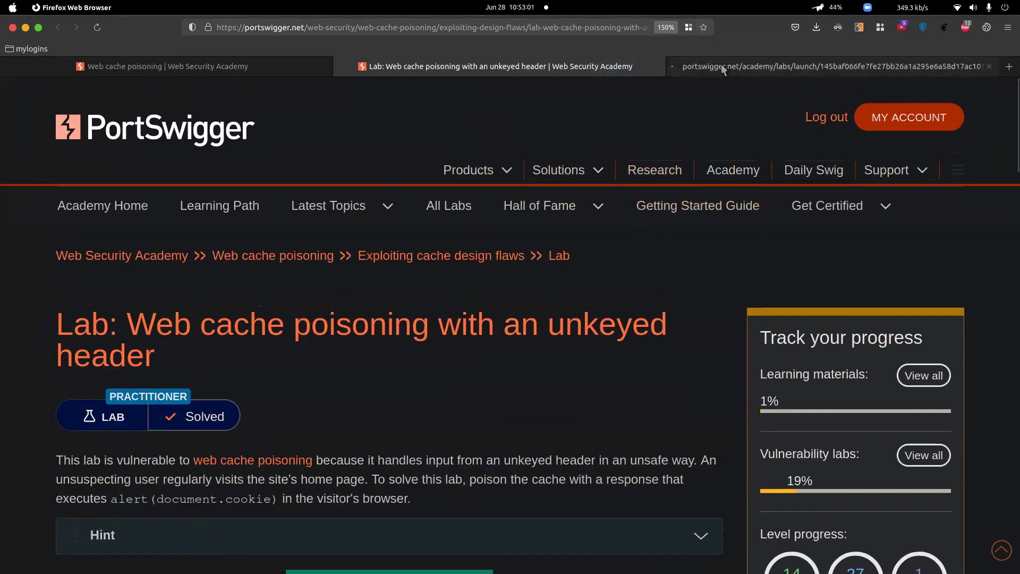
pyautogui.click(721, 67)
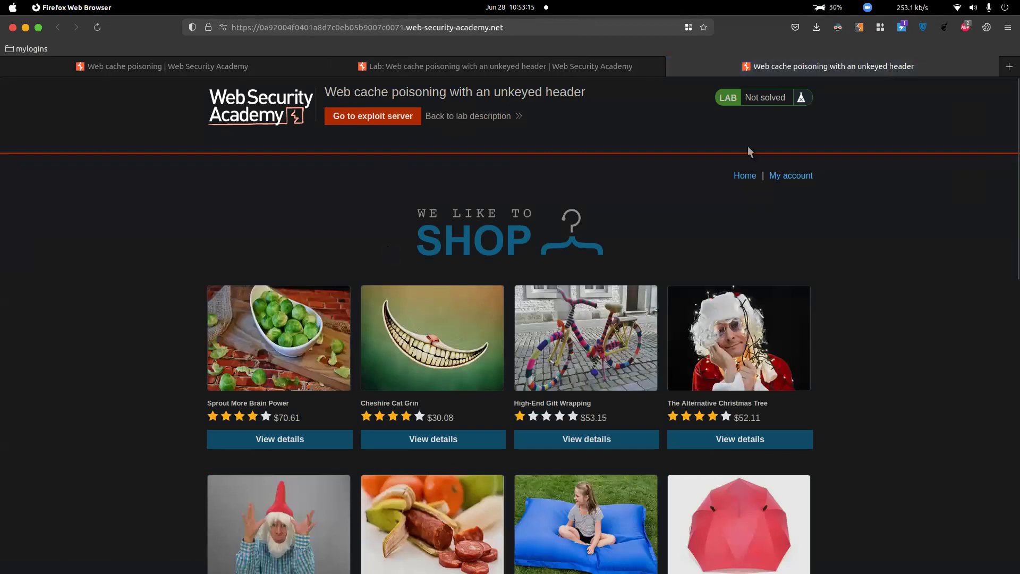
# - Reload the lab's home page, switch to Burp Suite and send its GET / request from the proxy HTTP history to Repeater
pyautogui.click(744, 176)
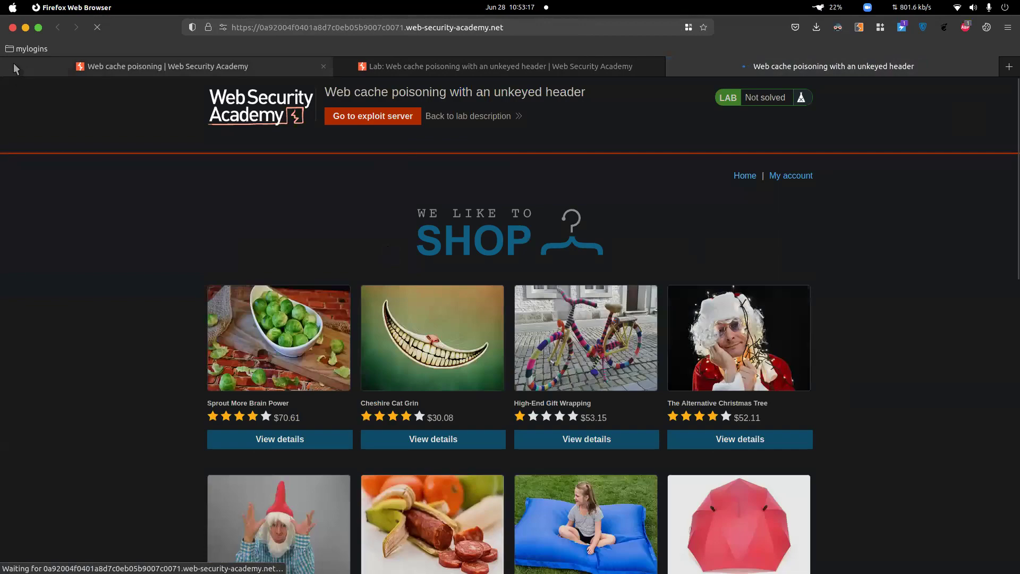
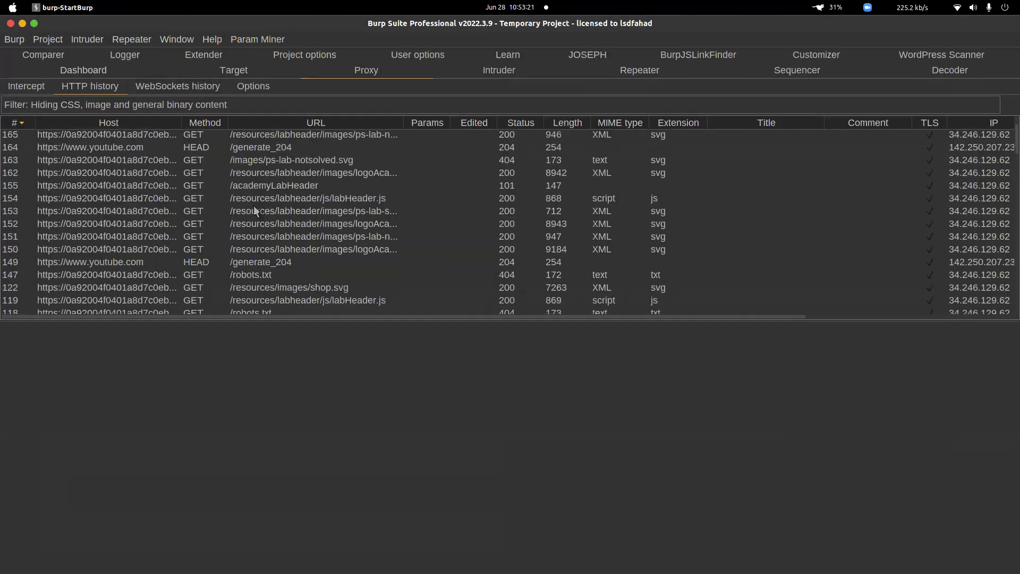
pyautogui.scroll(4, 253, 208)
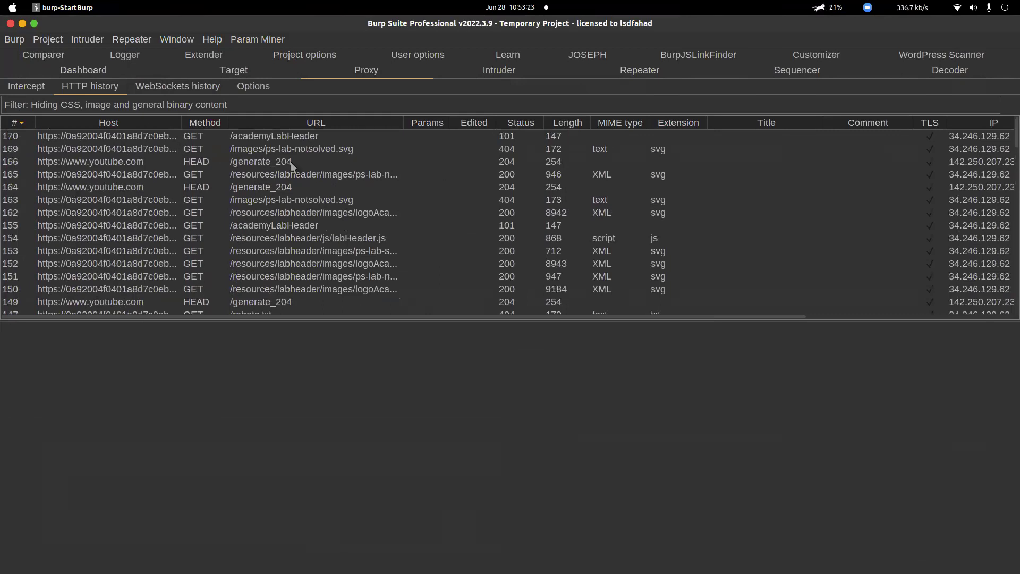
pyautogui.scroll(-5, 287, 165)
pyautogui.click(224, 242)
pyautogui.hotkey('ctrl', 'r')
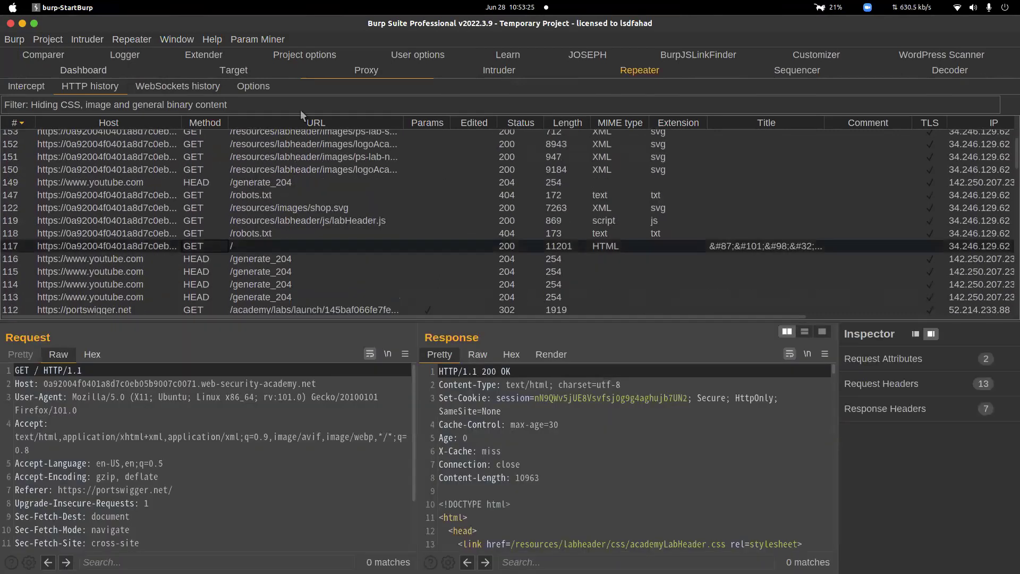
pyautogui.hotkey('ctrl', 'shift', 'r')
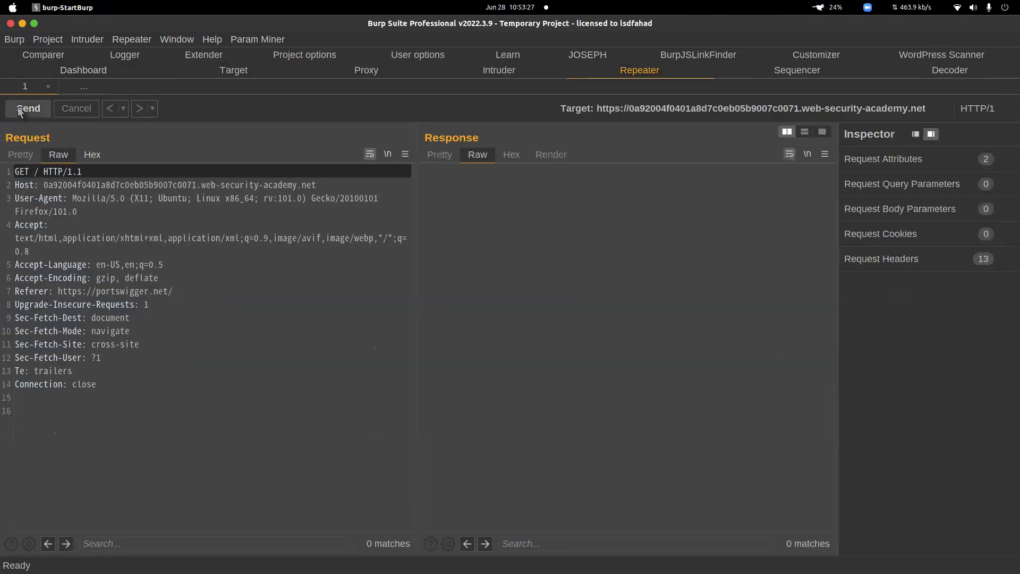
# - Send the home page request from the first Repeater tab, collapse the Inspector and widen the response pane
pyautogui.click(28, 108)
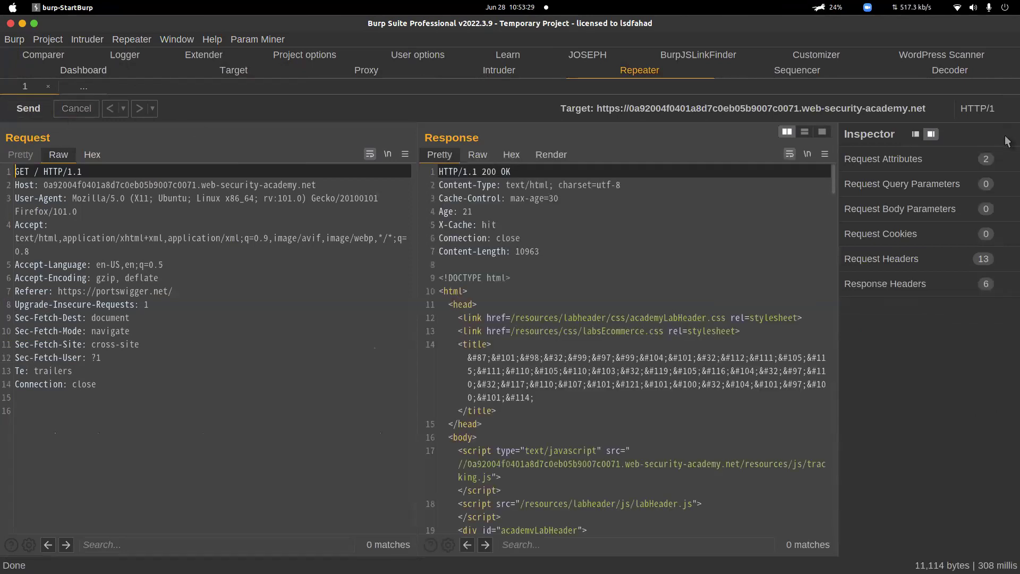
pyautogui.click(1005, 136)
pyautogui.moveTo(496, 196); pyautogui.dragTo(460, 192)
# - Filter the proxy HTTP history with a negative search for "youtube"
pyautogui.click(379, 69)
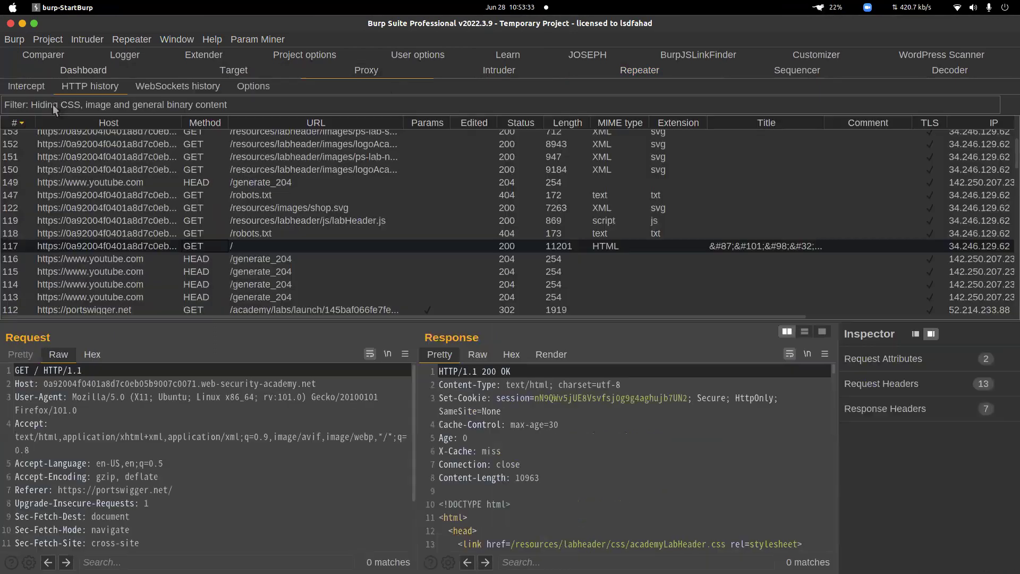
pyautogui.click(58, 105)
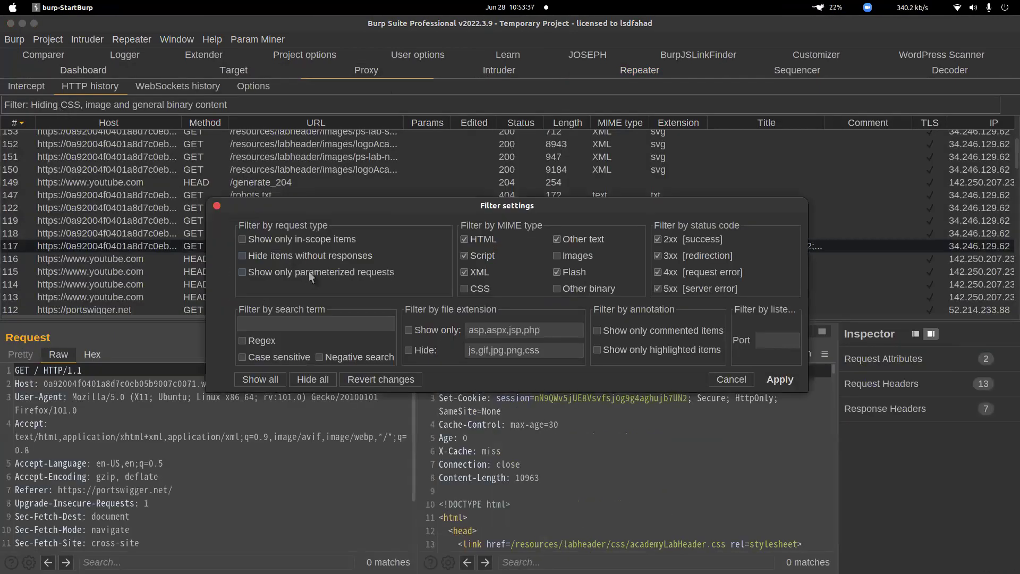
pyautogui.click(310, 325)
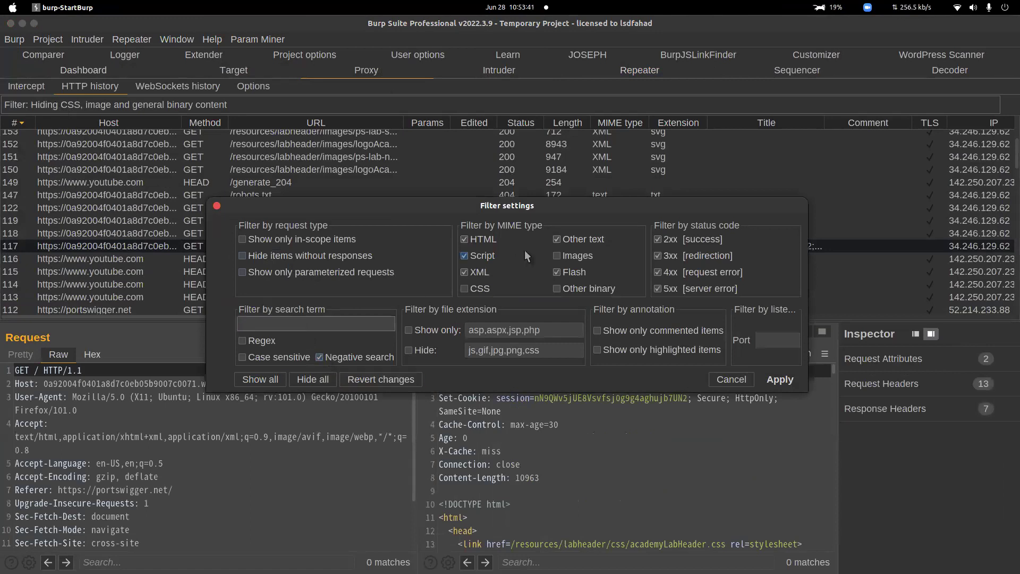
pyautogui.write('youtube')
pyautogui.click(767, 379)
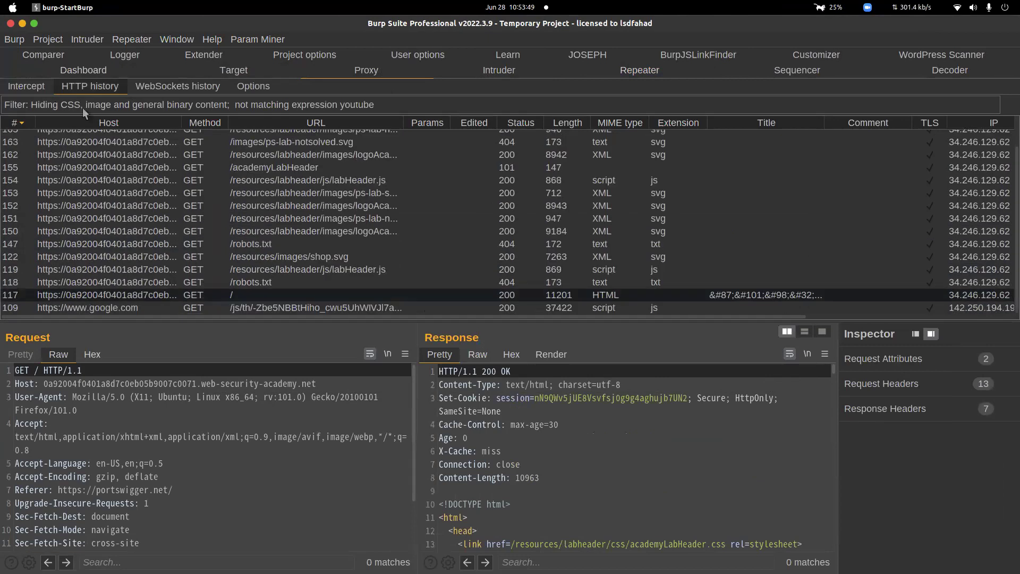
# - Extend the history filter's negative search term to "youtube google" and apply it
pyautogui.click(212, 105)
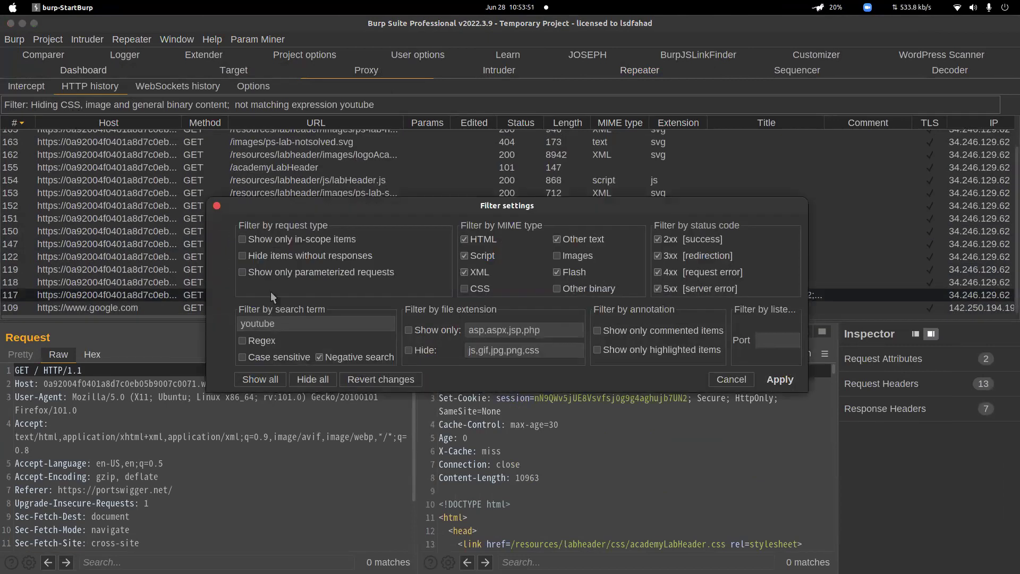
pyautogui.write('google')
pyautogui.click(779, 379)
# - Look through the filtered HTTP history for remaining YouTube and Google requests among the lab's entries
pyautogui.scroll(2, 128, 250)
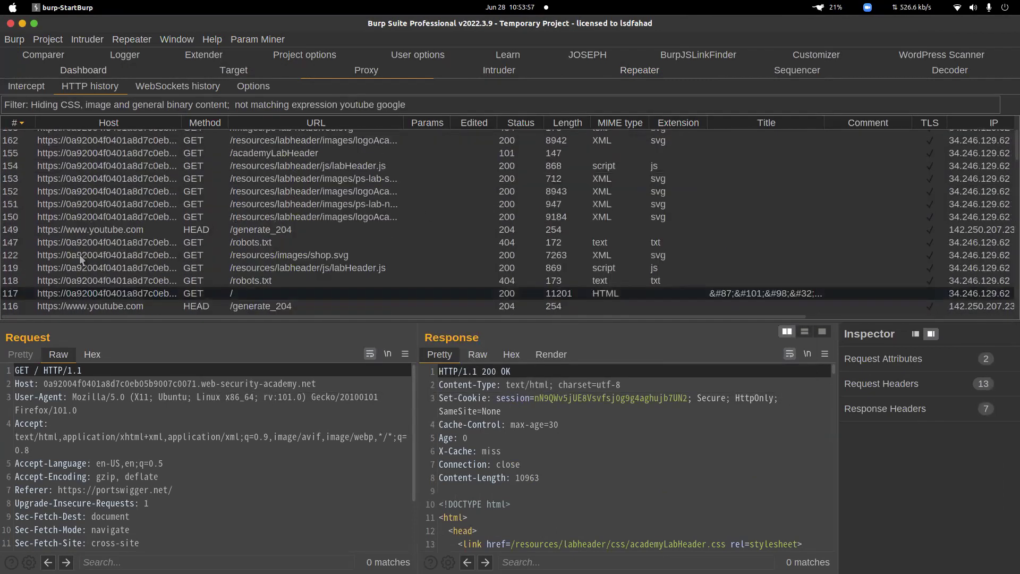
pyautogui.scroll(-10, 116, 283)
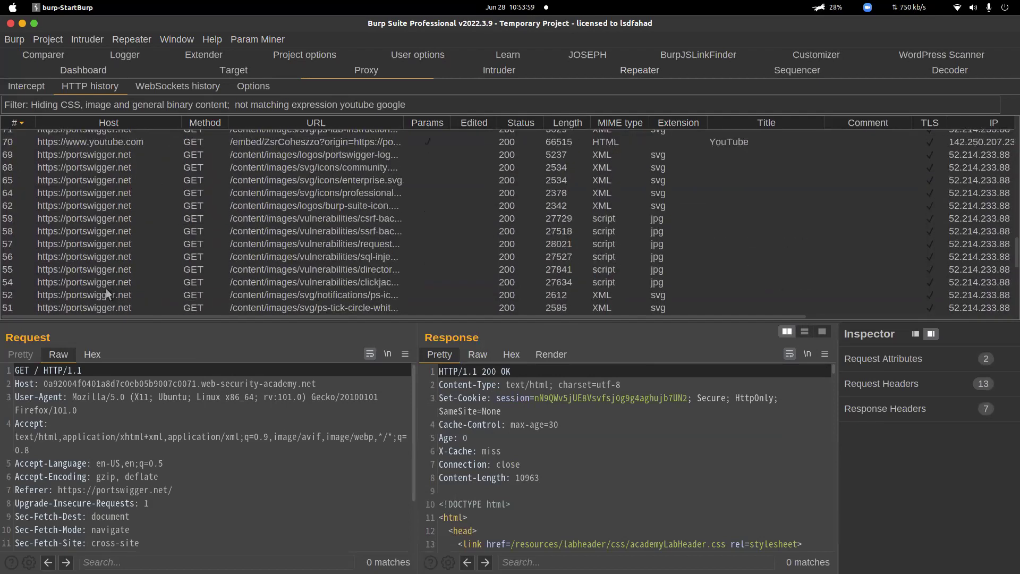
pyautogui.scroll(4, 106, 288)
pyautogui.scroll(2, 106, 288)
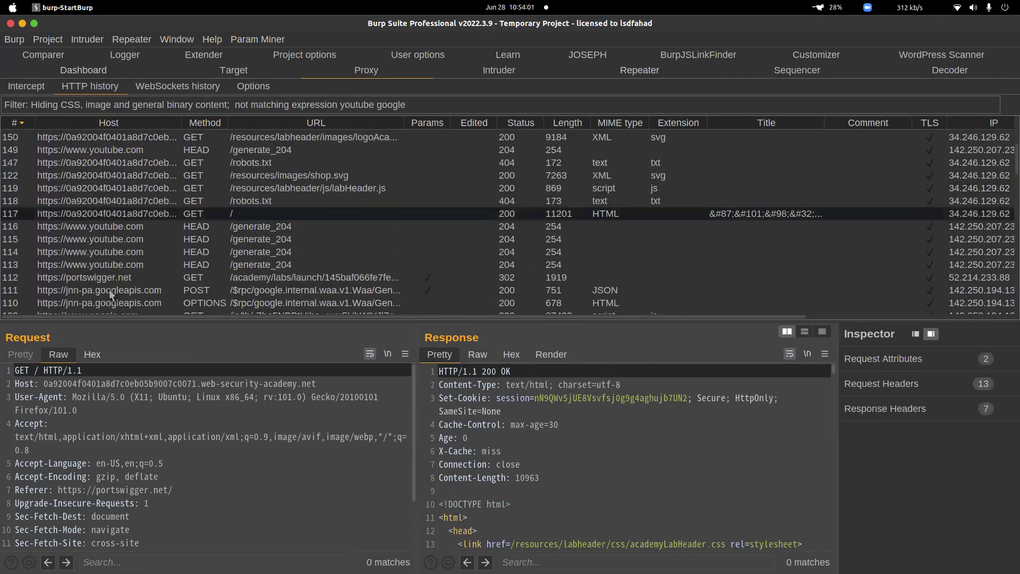
pyautogui.scroll(-4, 180, 298)
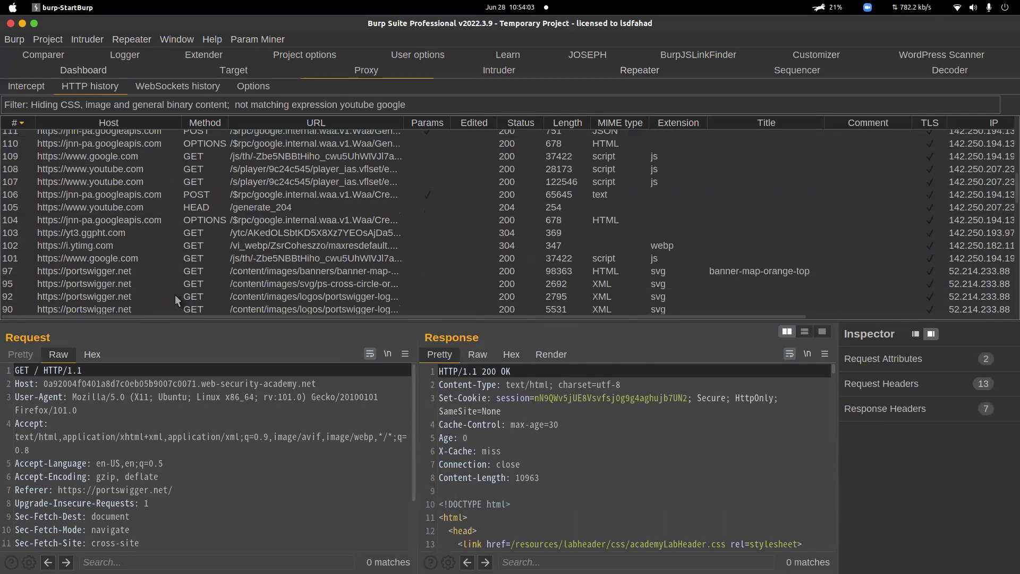
pyautogui.scroll(-3, 104, 208)
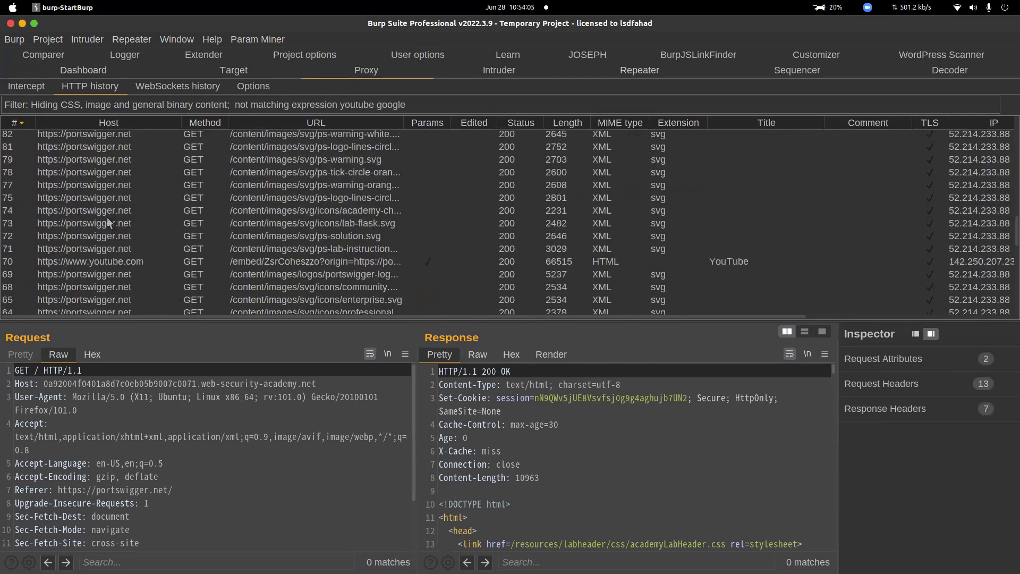
pyautogui.scroll(6, 107, 196)
pyautogui.scroll(3, 109, 192)
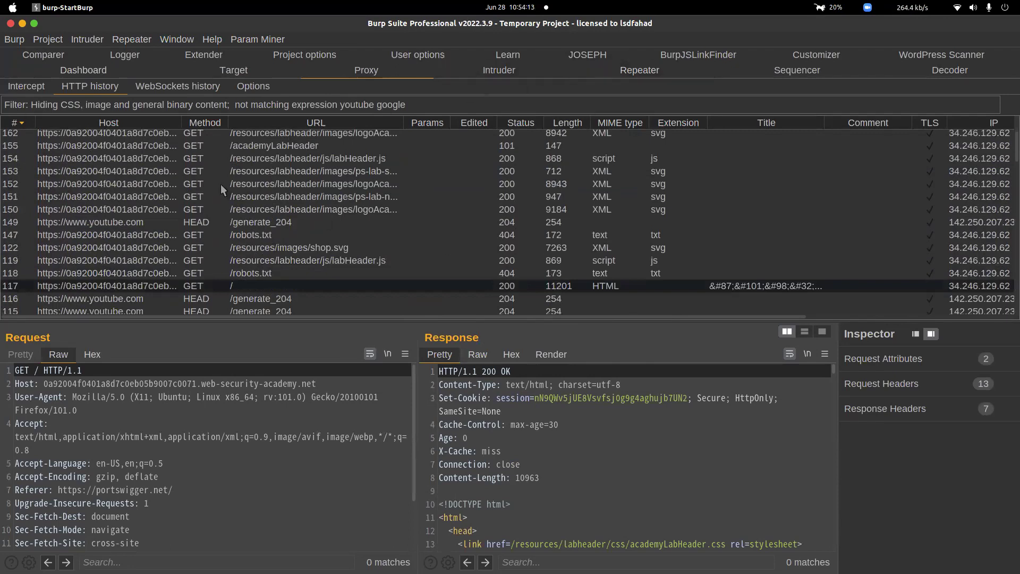
# - Exclude the XML, Other text and Flash MIME types from the HTTP history filter
pyautogui.click(128, 107)
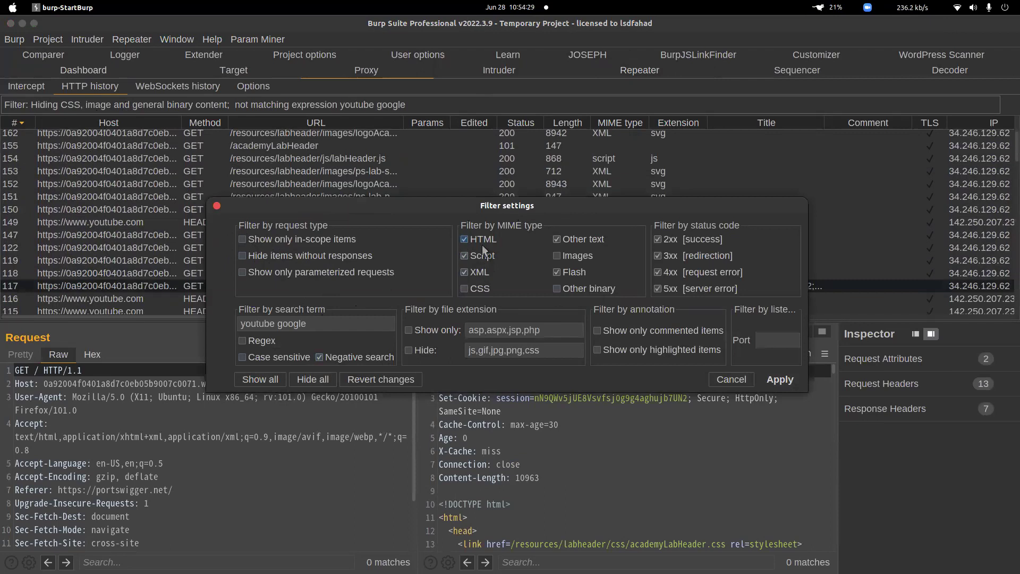
pyautogui.click(469, 273)
pyautogui.click(483, 290)
pyautogui.click(778, 379)
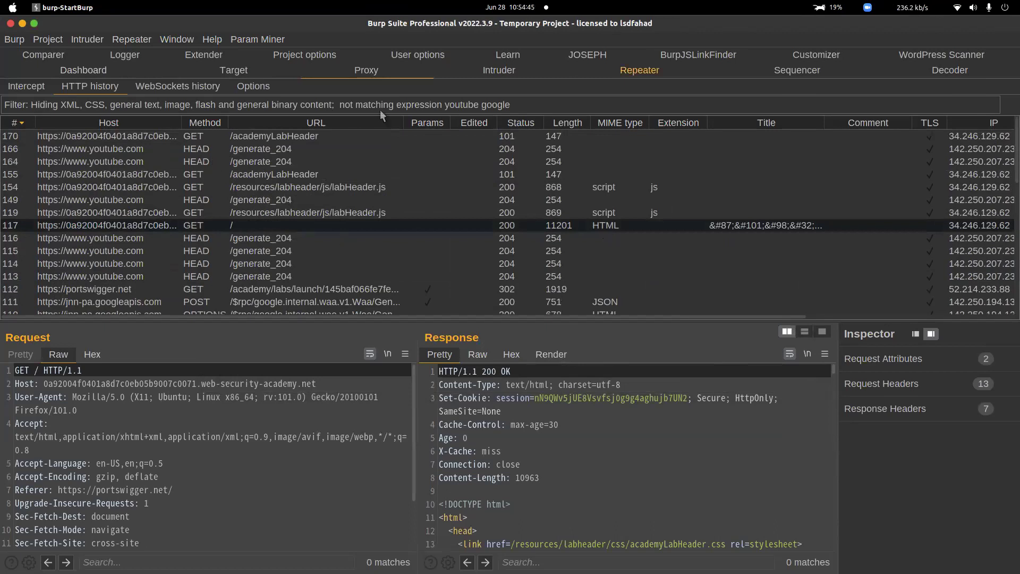
# - Send the GET / request from the second Repeater tab and close the first Repeater tab
pyautogui.click(617, 72)
pyautogui.click(28, 109)
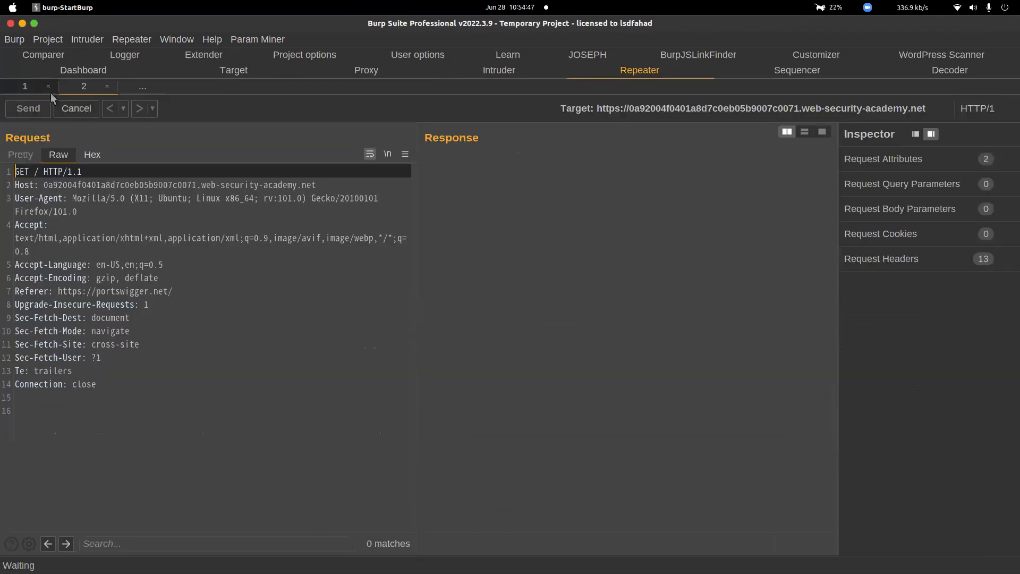
pyautogui.click(48, 86)
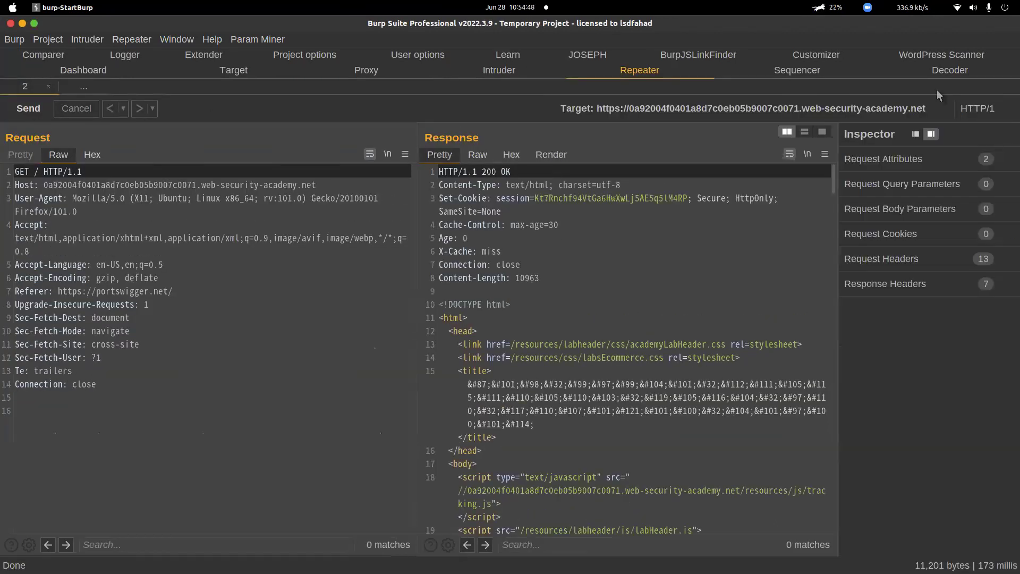
# - Collapse the Inspector in Repeater and widen the response pane
pyautogui.click(1007, 139)
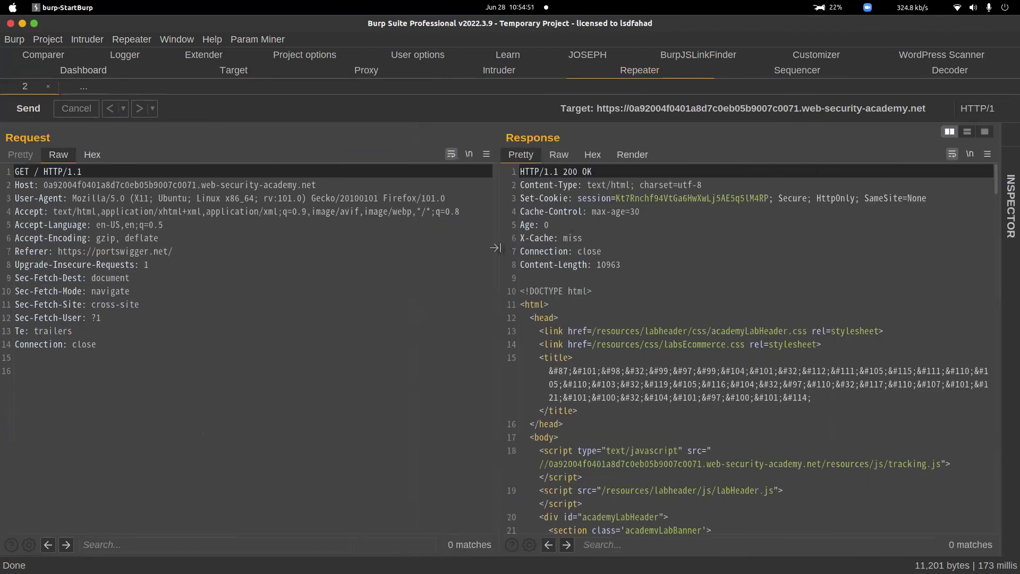
pyautogui.moveTo(494, 248); pyautogui.dragTo(449, 256)
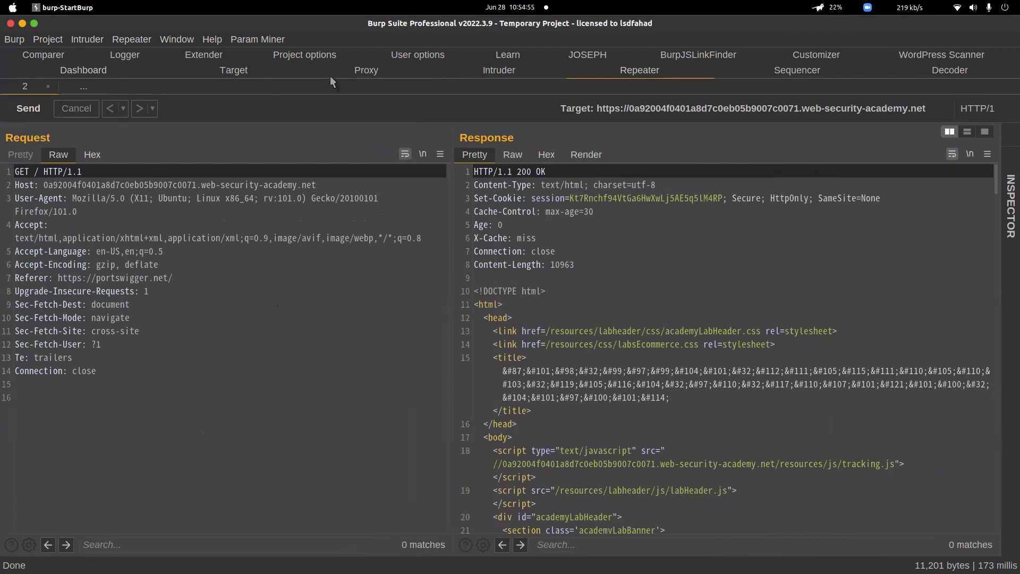
# - Start Param Miner's Guess headers scan on the lab's GET / request in the proxy HTTP history
pyautogui.click(394, 71)
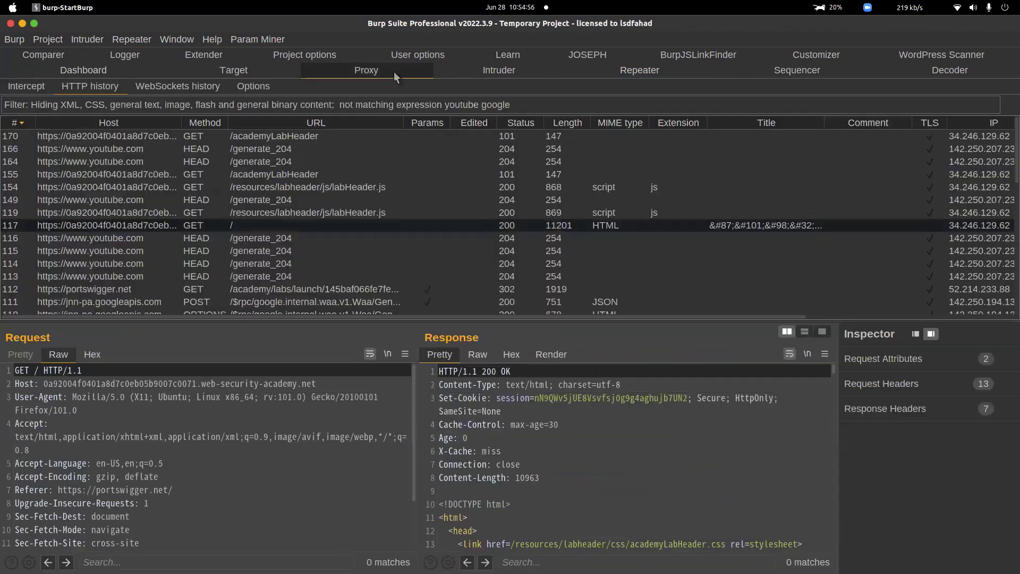
pyautogui.rightClick(279, 222)
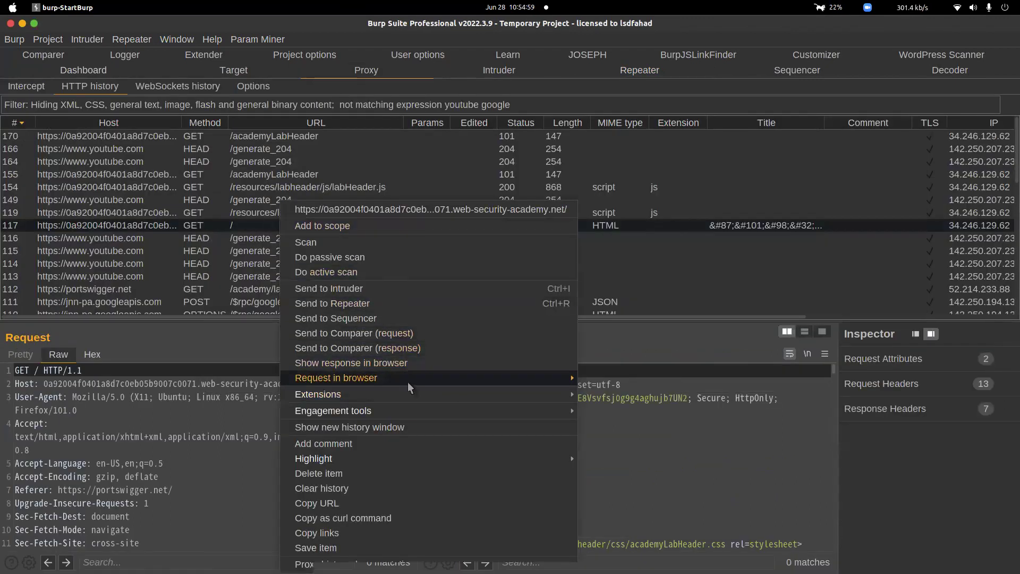
pyautogui.moveTo(416, 392)
pyautogui.moveTo(692, 437)
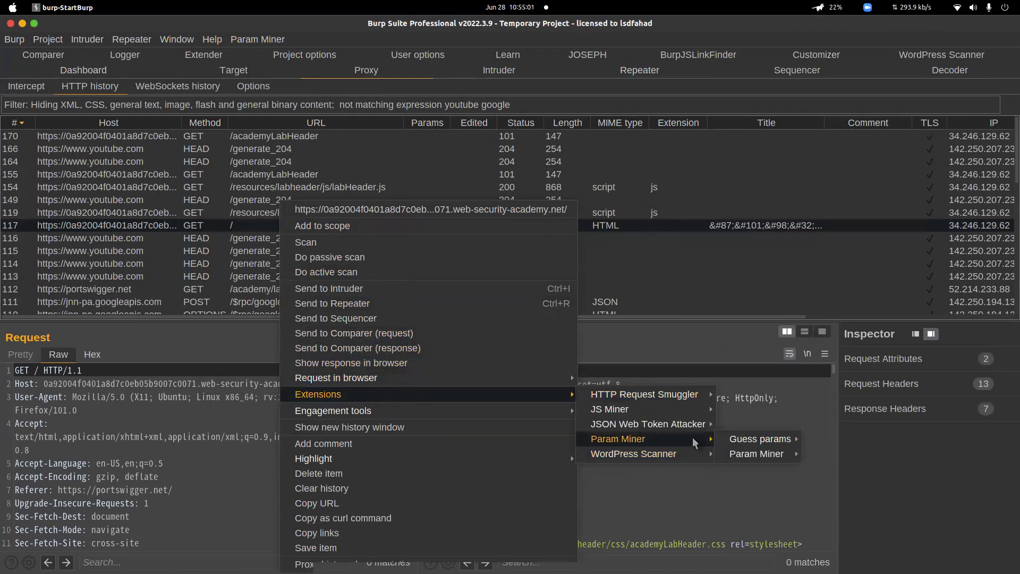
pyautogui.moveTo(753, 434)
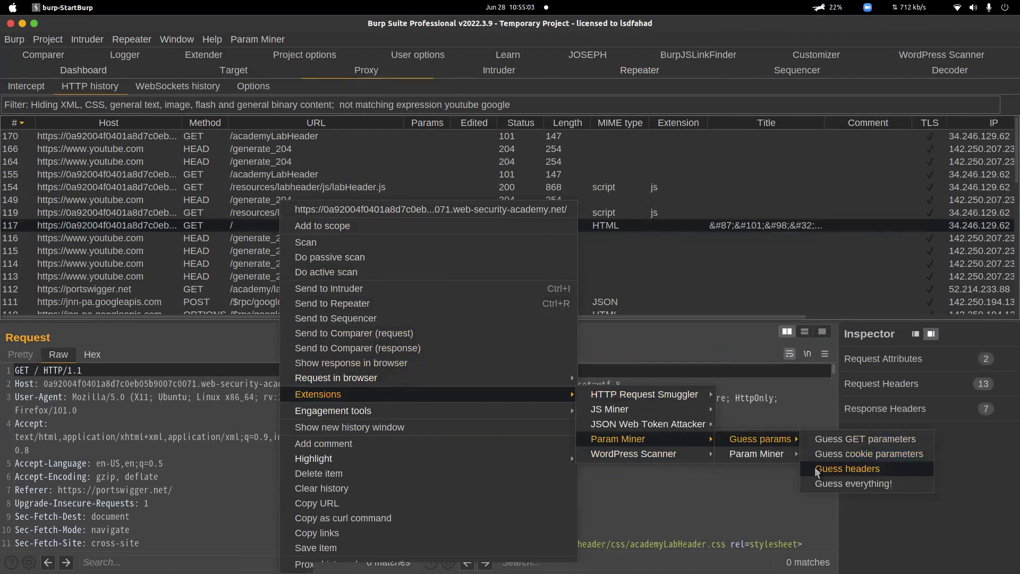
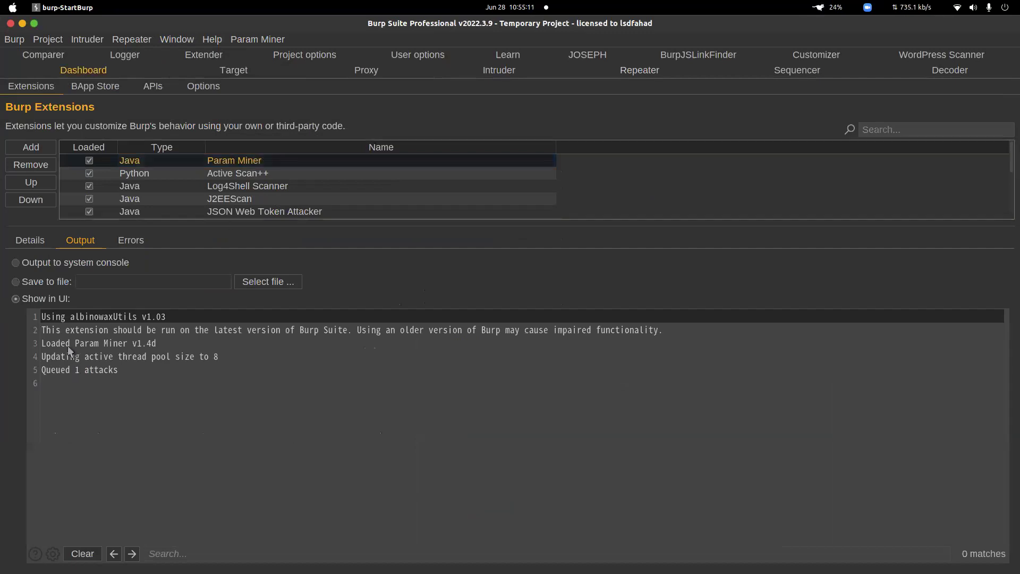
# - Check the thread pool and queued attack lines in Param Miner's output log
pyautogui.moveTo(124, 368); pyautogui.dragTo(41, 356)
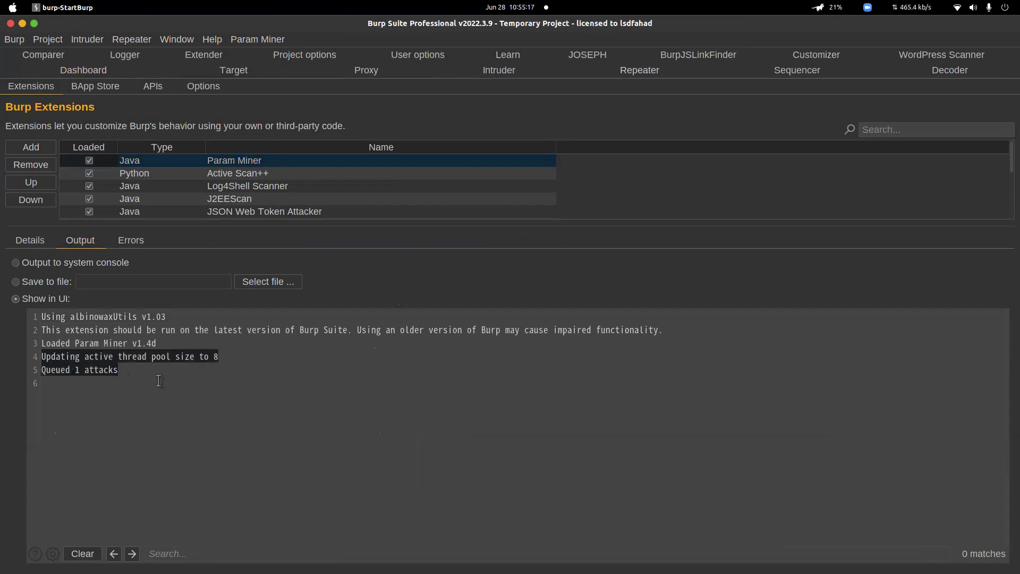
pyautogui.click(123, 379)
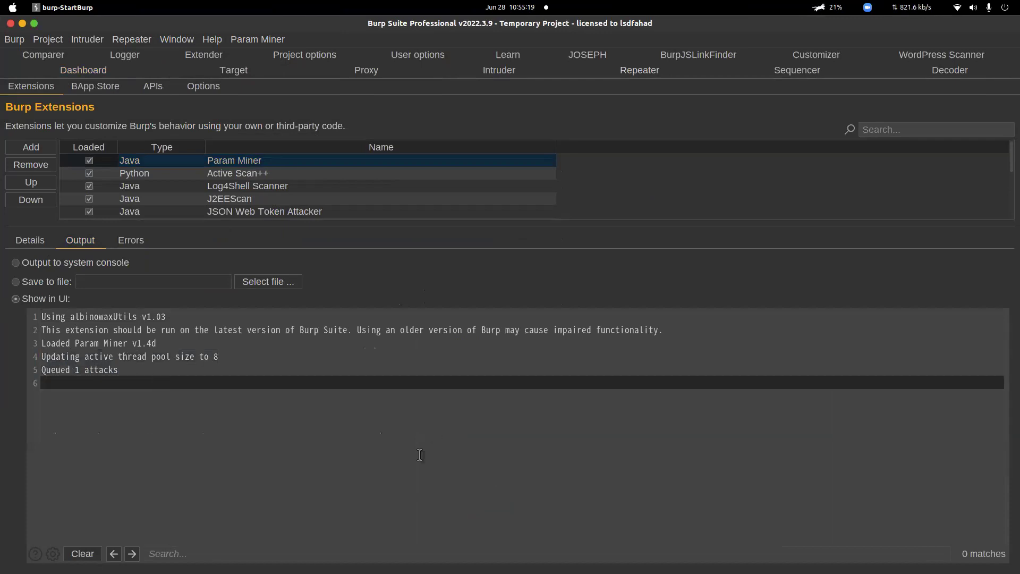
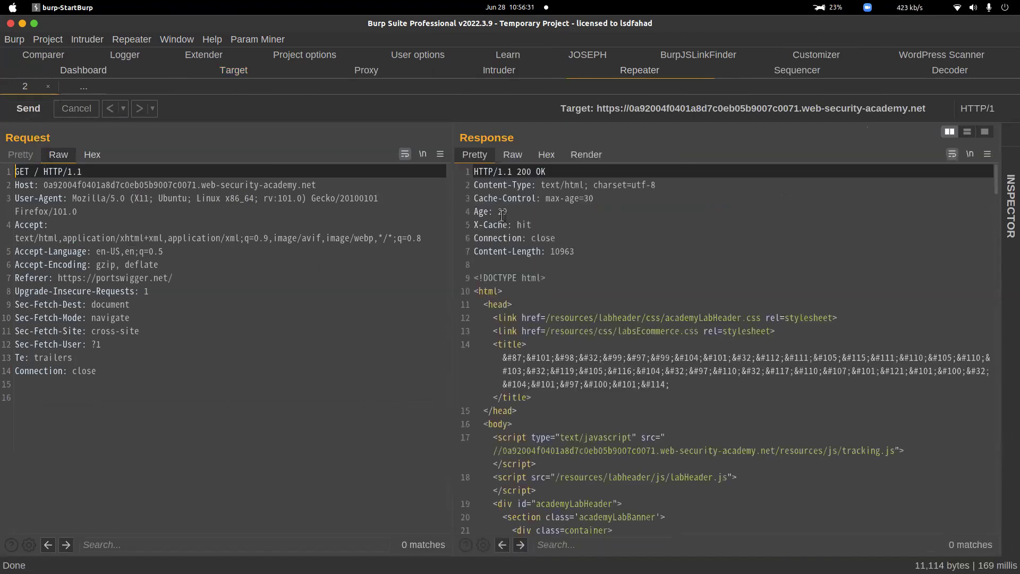
# - Resend the home page request twice in Repeater and inspect the X-Cache header in the responses
pyautogui.moveTo(507, 225); pyautogui.dragTo(537, 225)
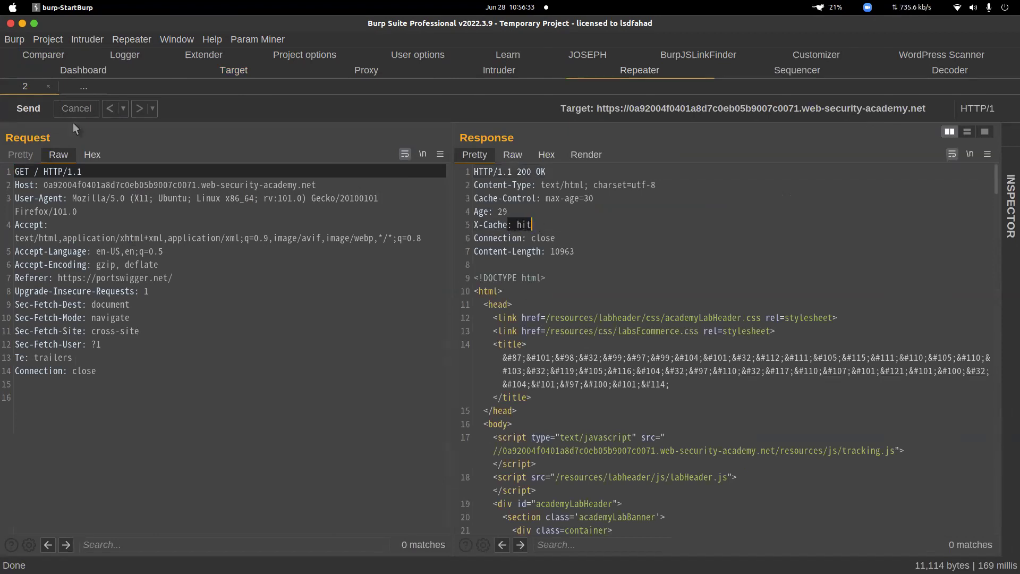
pyautogui.click(28, 108)
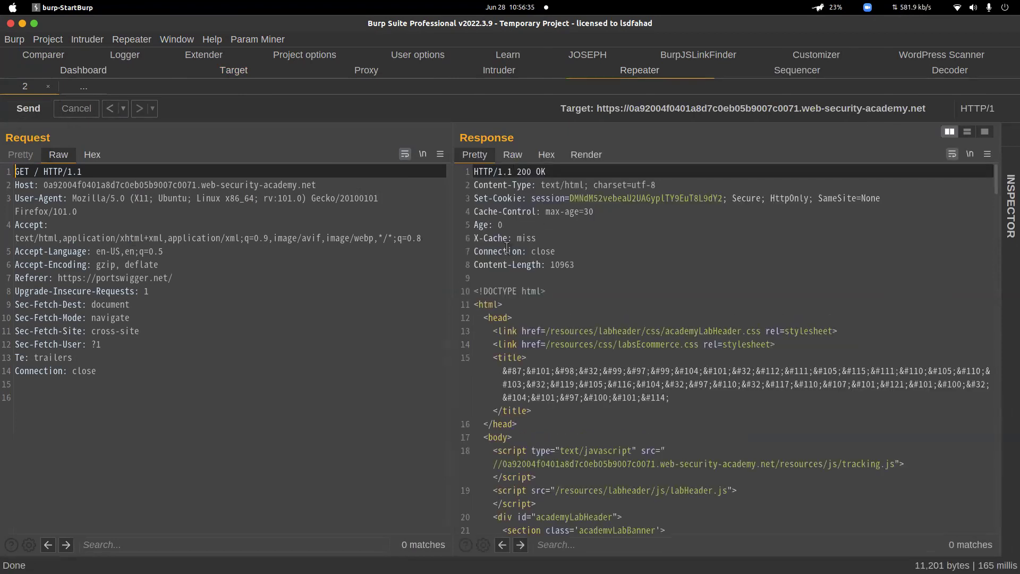
pyautogui.doubleClick(525, 238)
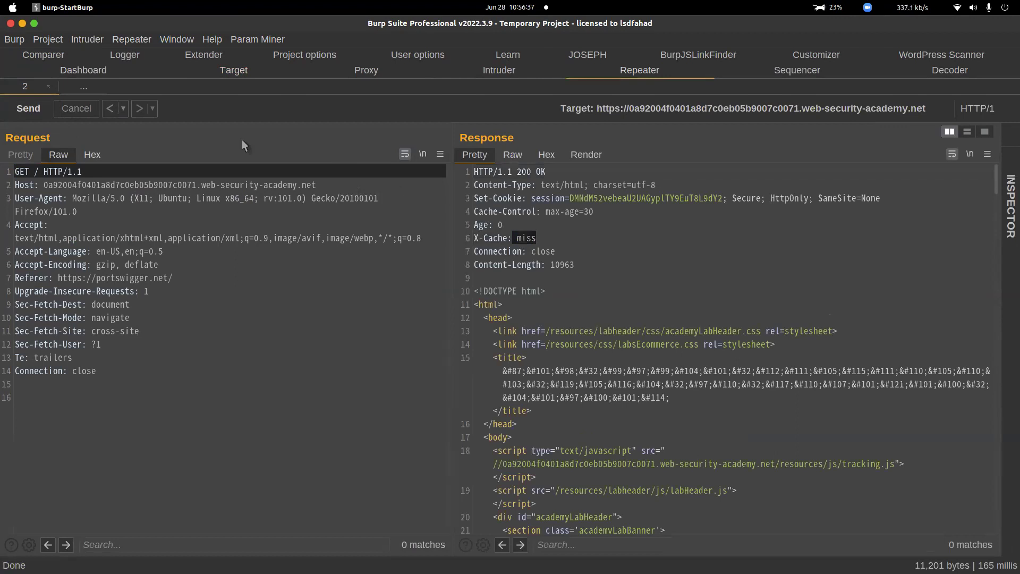
pyautogui.click(39, 108)
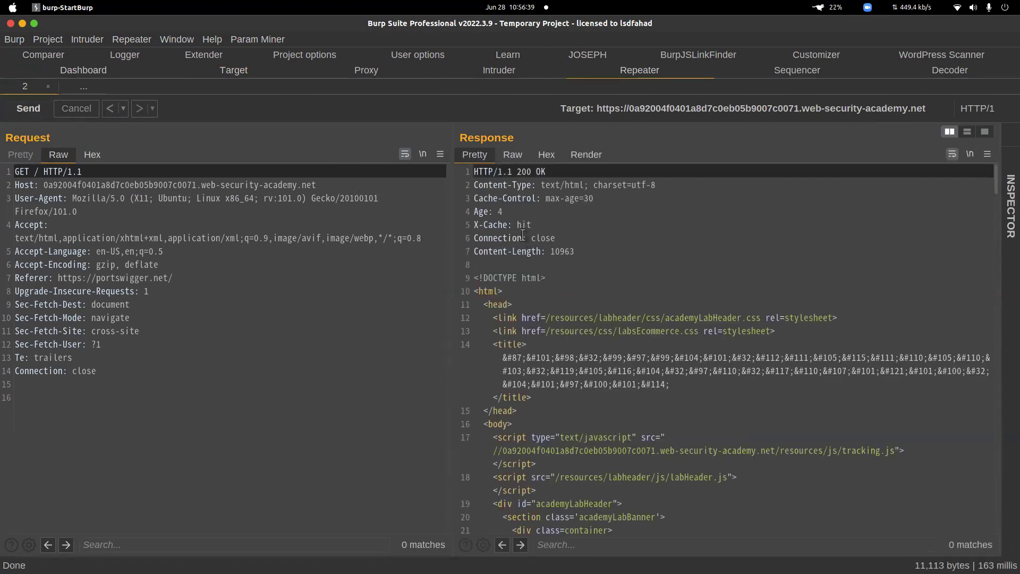
# - Resend the home page request repeatedly over the cache lifetime and compare the Age, Cache-Control max-age and X-Cache response headers
pyautogui.doubleClick(523, 225)
pyautogui.click(34, 108)
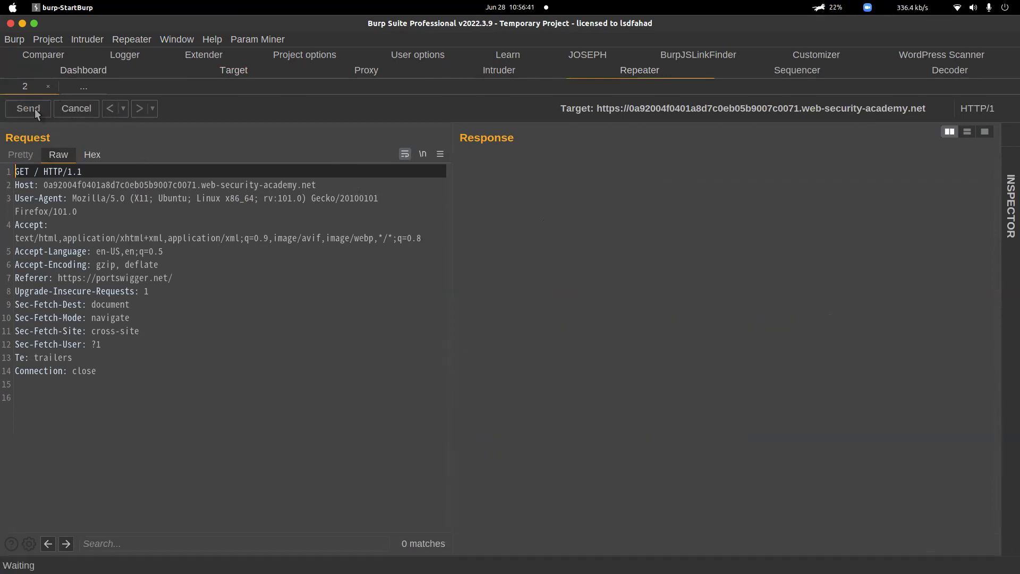
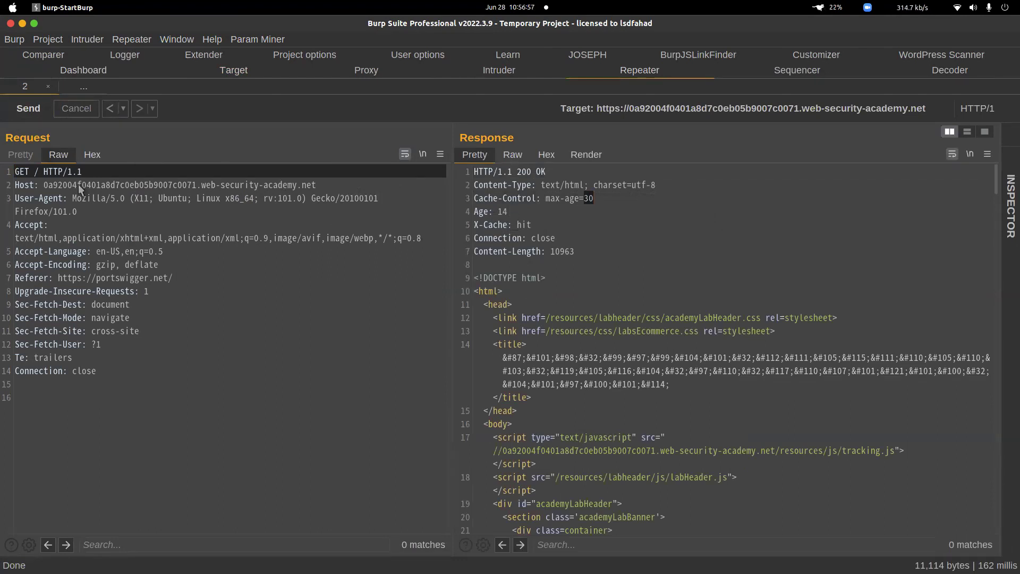
pyautogui.click(46, 109)
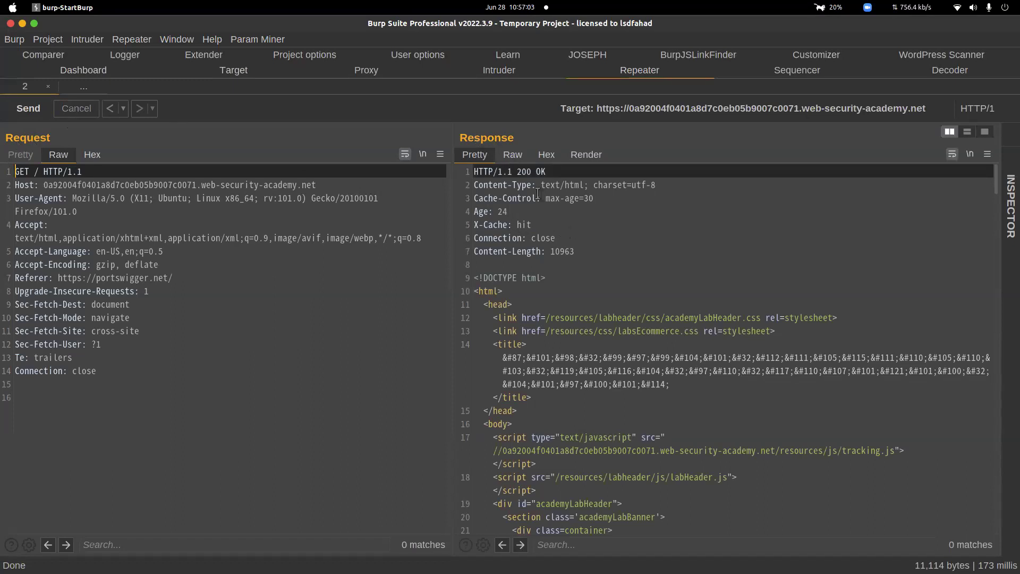
pyautogui.moveTo(513, 224); pyautogui.dragTo(533, 223)
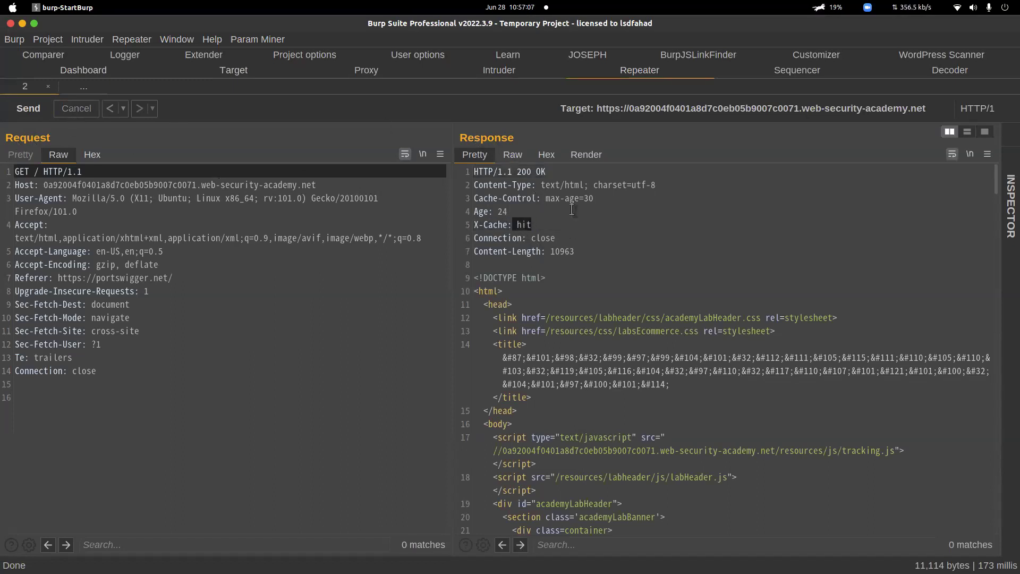
pyautogui.moveTo(574, 198); pyautogui.dragTo(594, 199)
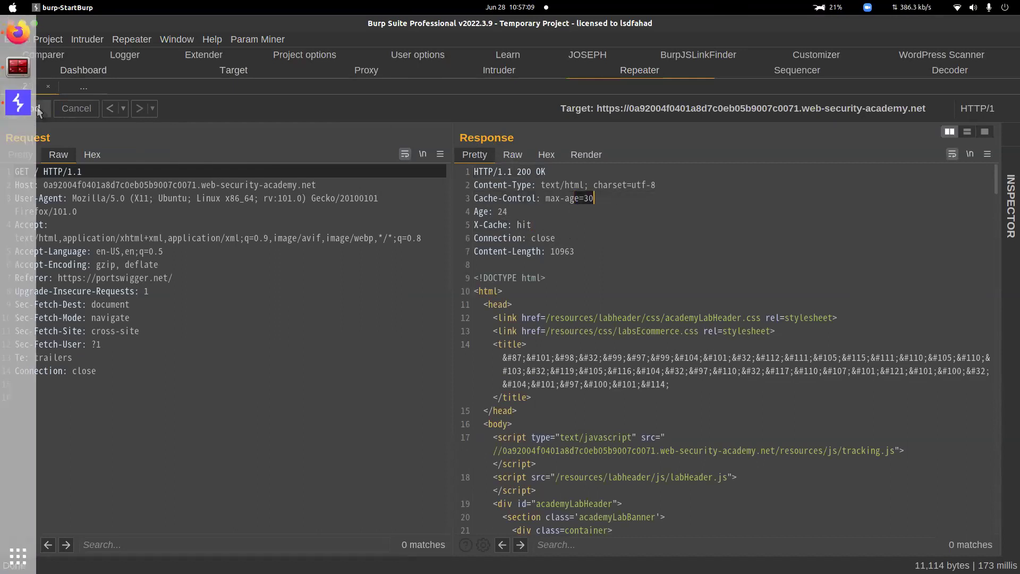
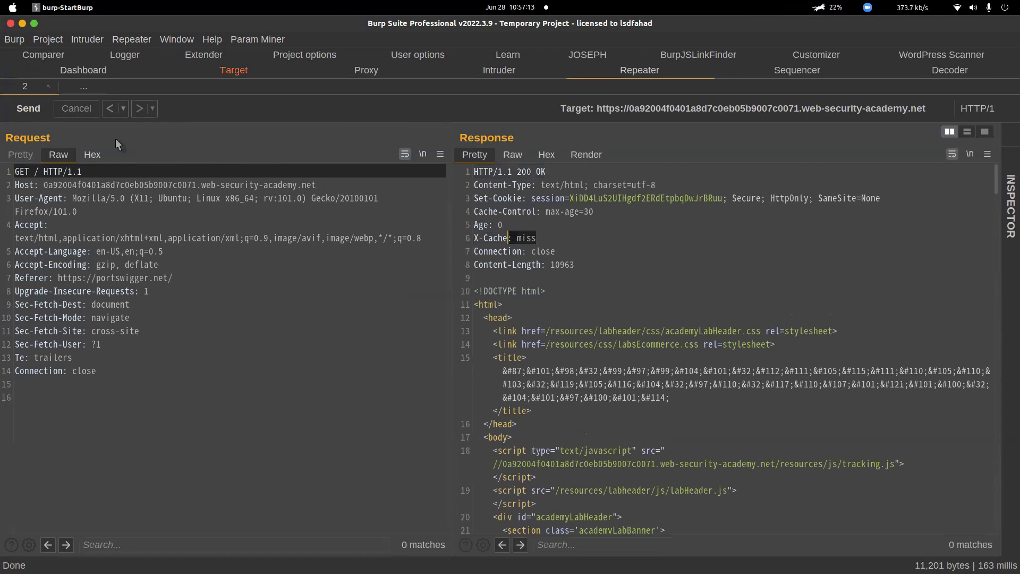
pyautogui.click(27, 111)
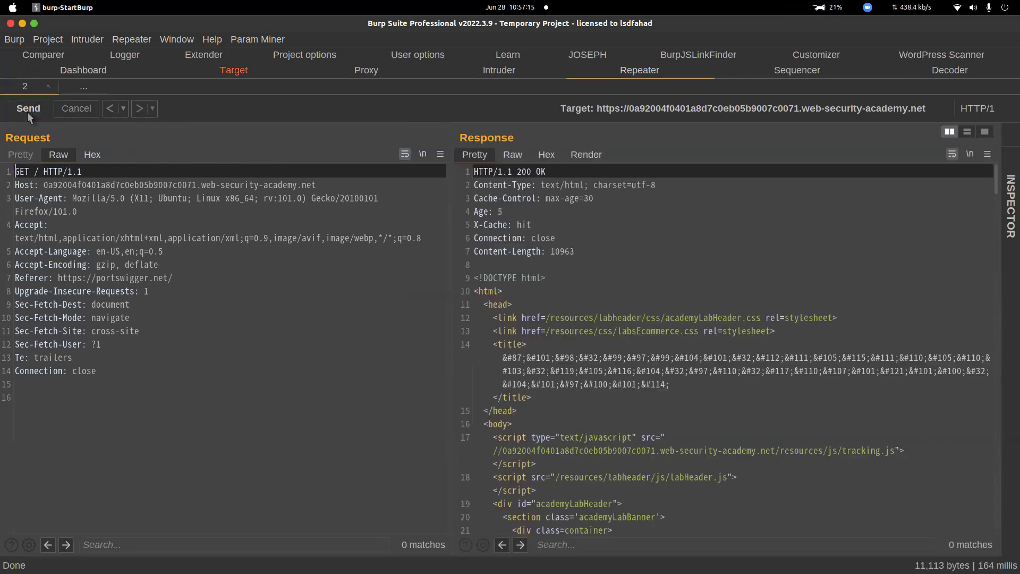
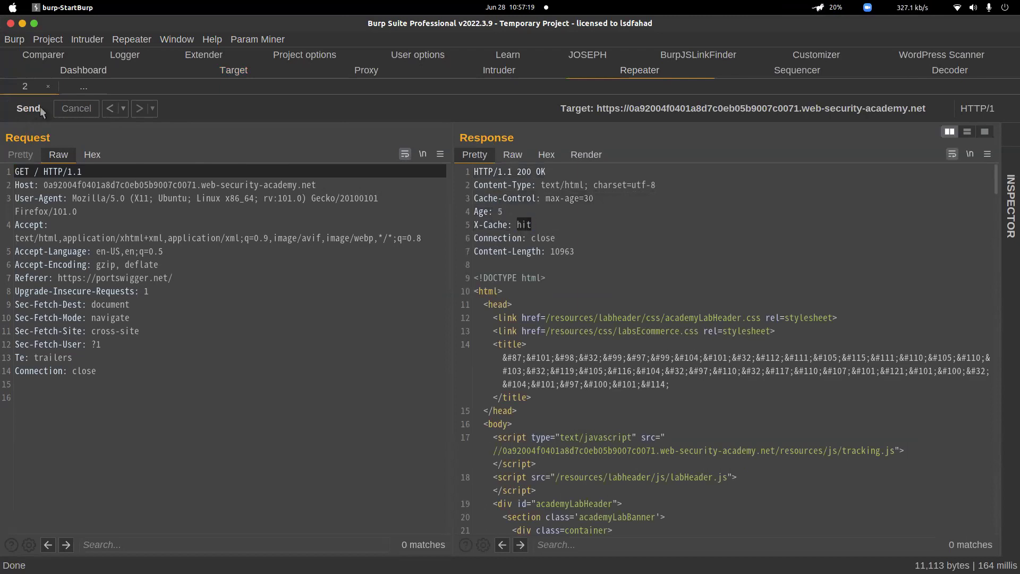
pyautogui.click(38, 108)
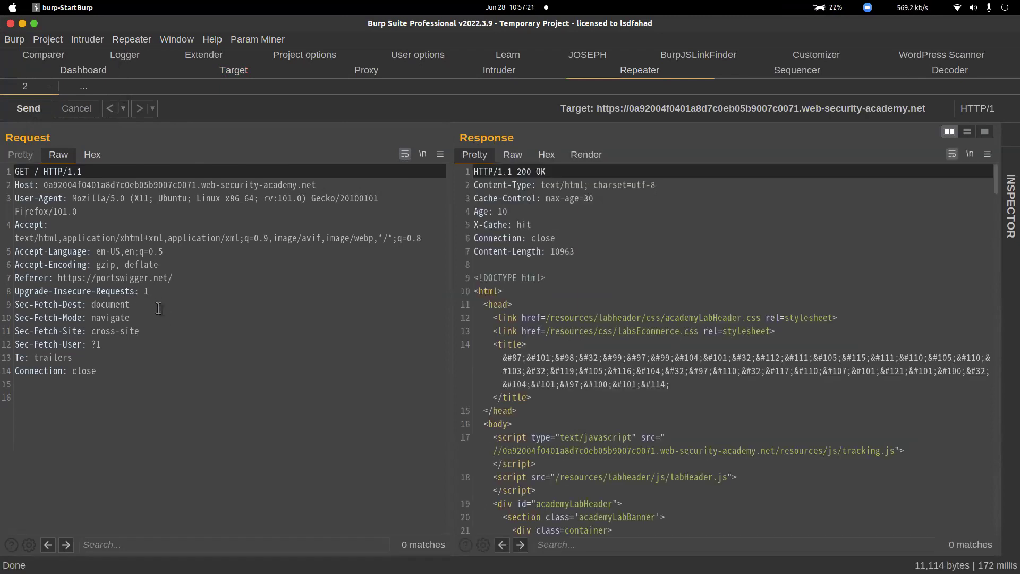
# - Insert an empty header line after Sec-Fetch-Mode in the home page request
pyautogui.click(188, 317)
pyautogui.press('Return')
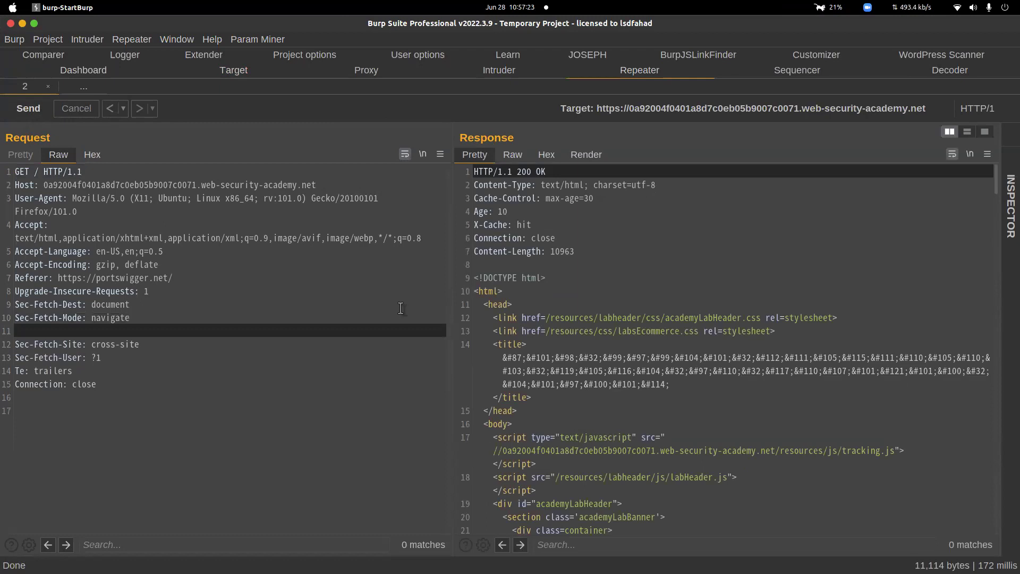